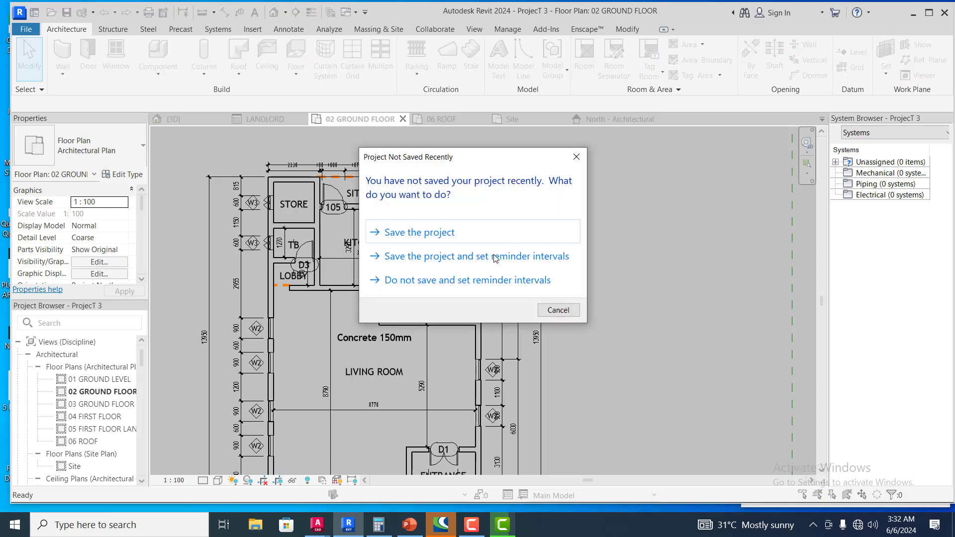
# Save the project.
pyautogui.click(419, 232)
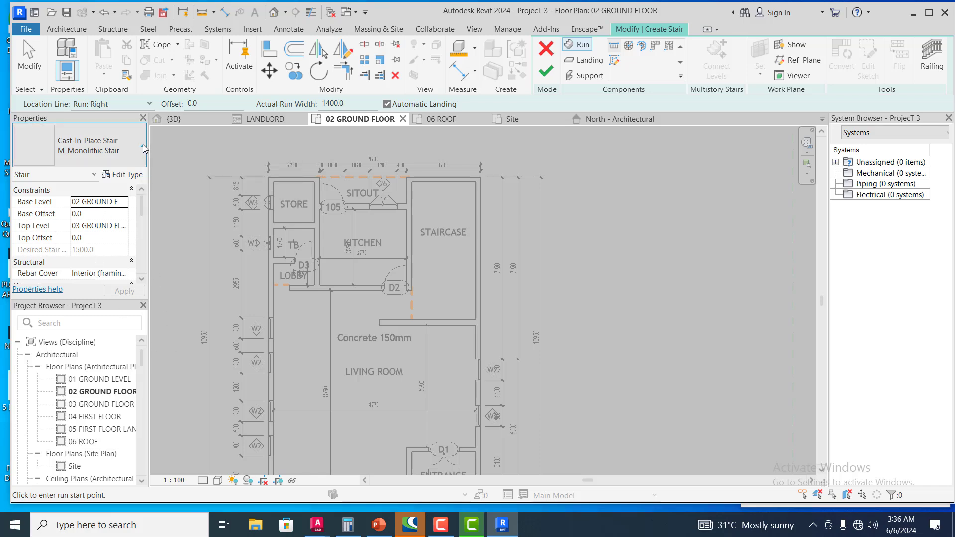
# Set the Minimum Run Width of the M_Monolithic Stair type to 1350 mm.
pyautogui.click(143, 148)
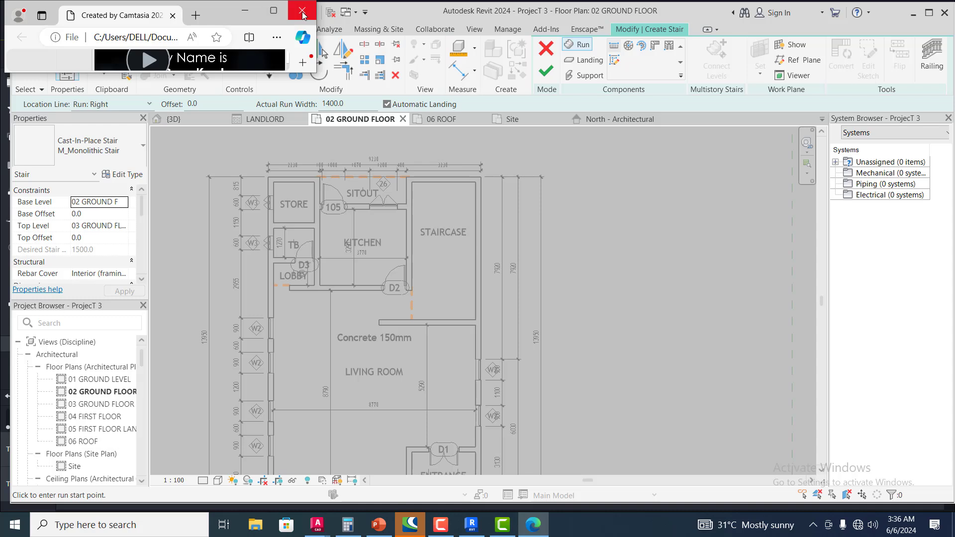
pyautogui.click(302, 15)
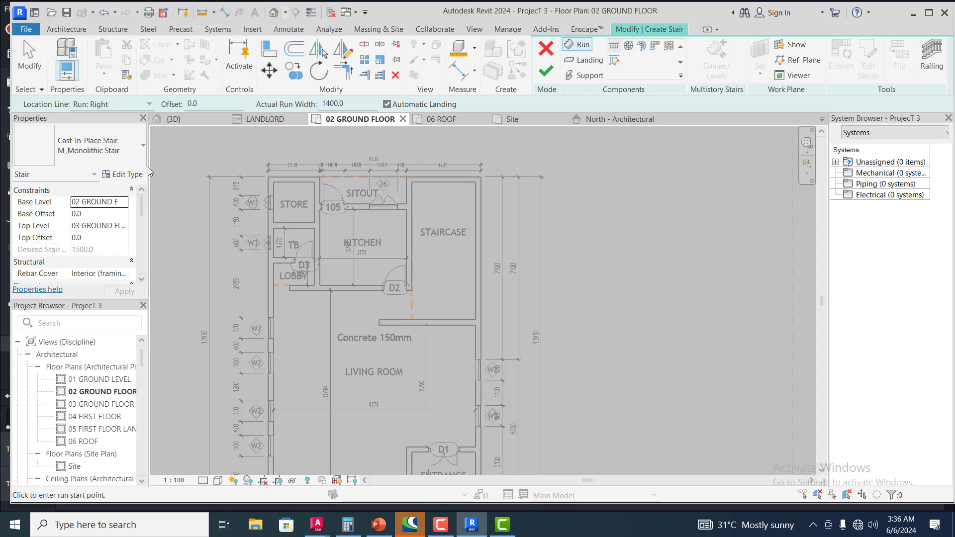
pyautogui.click(106, 175)
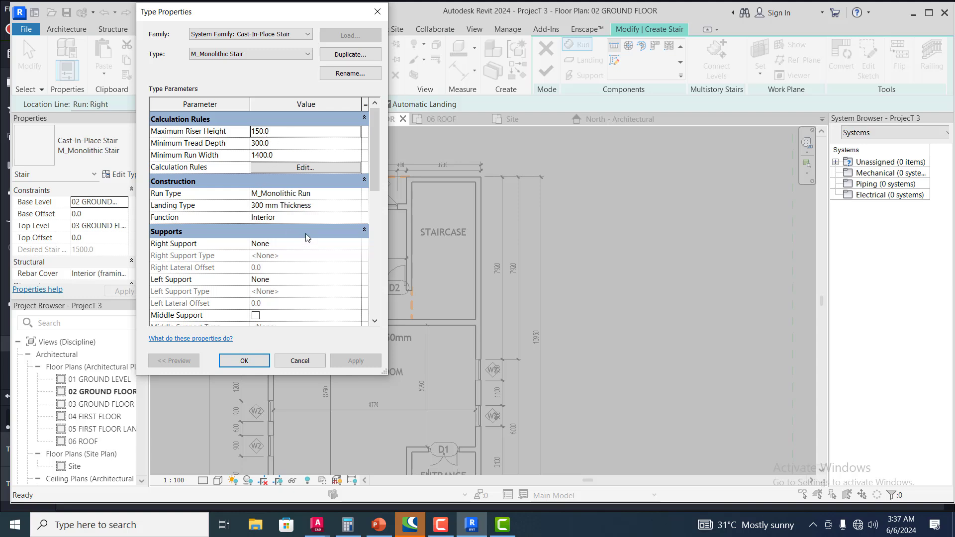
pyautogui.click(283, 156)
pyautogui.click(283, 156)
pyautogui.moveTo(283, 156); pyautogui.dragTo(257, 161)
pyautogui.write('1350')
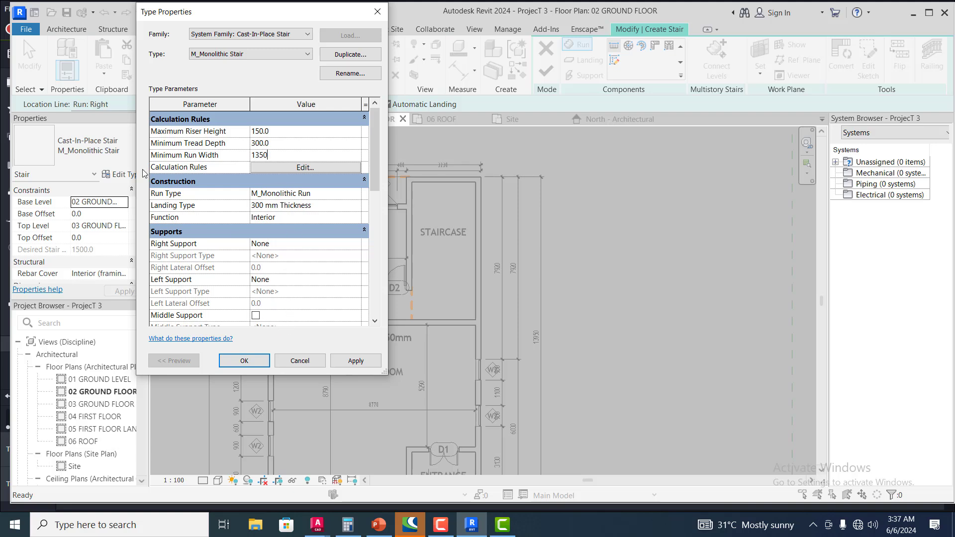
pyautogui.click(351, 364)
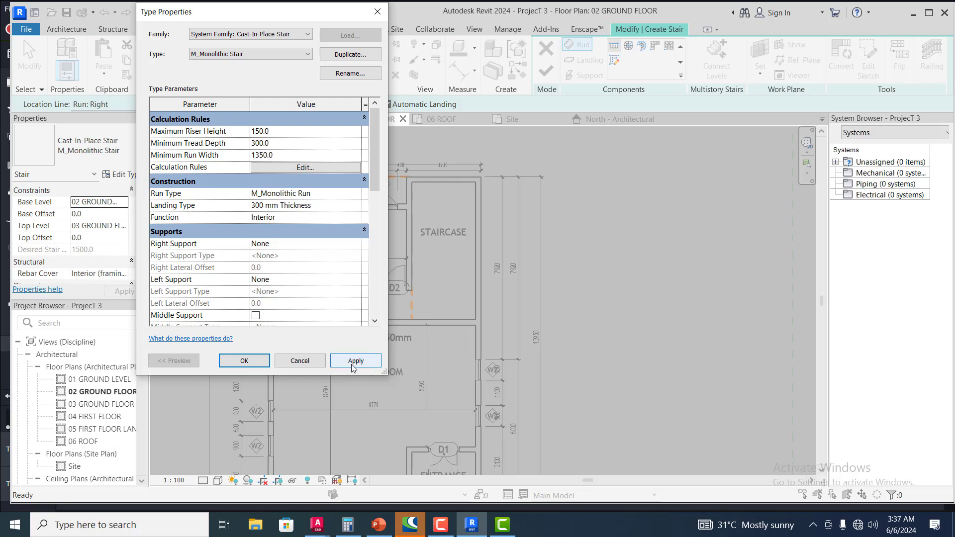
pyautogui.click(245, 362)
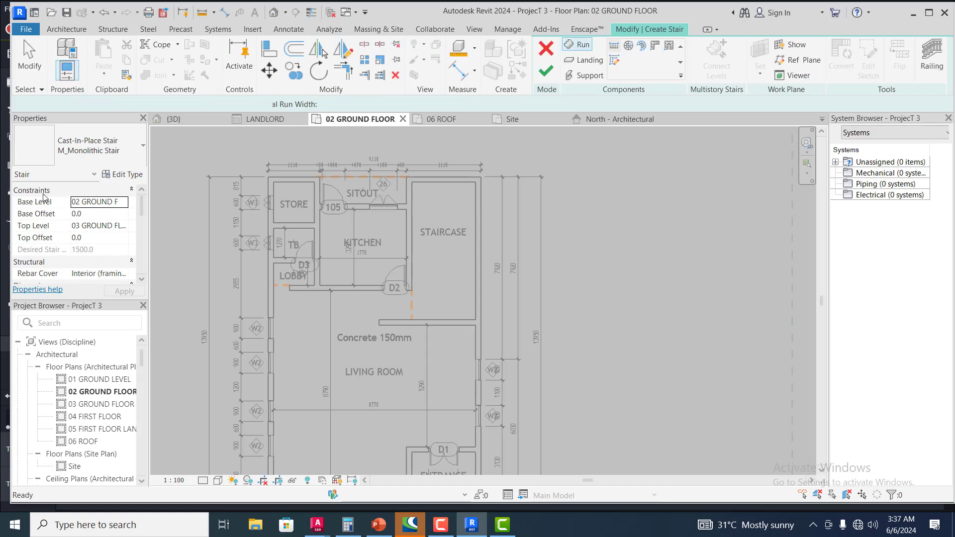
# Set the stair's Base Level to 02 GROUND FLOOR and its Top Level to 04 FIRST FLOOR.
pyautogui.click(122, 205)
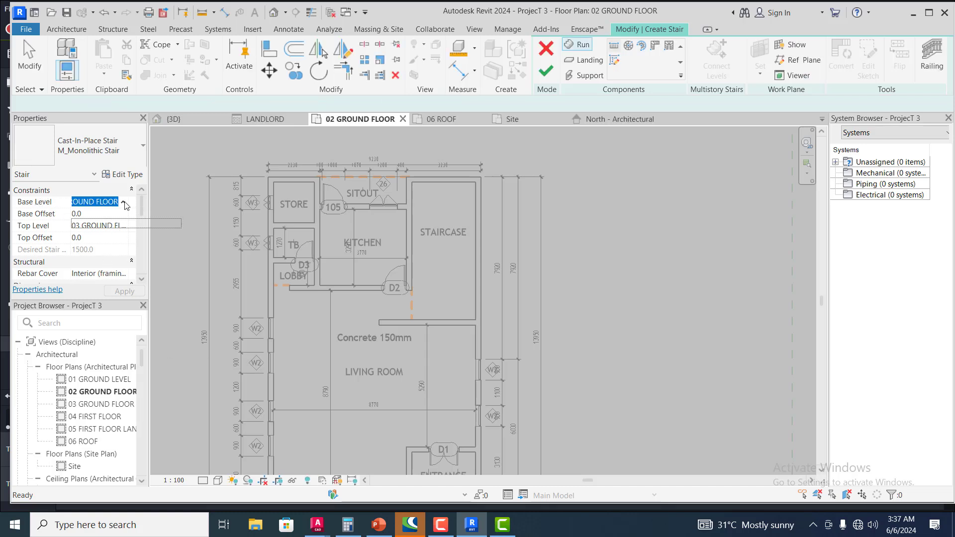
pyautogui.click(122, 202)
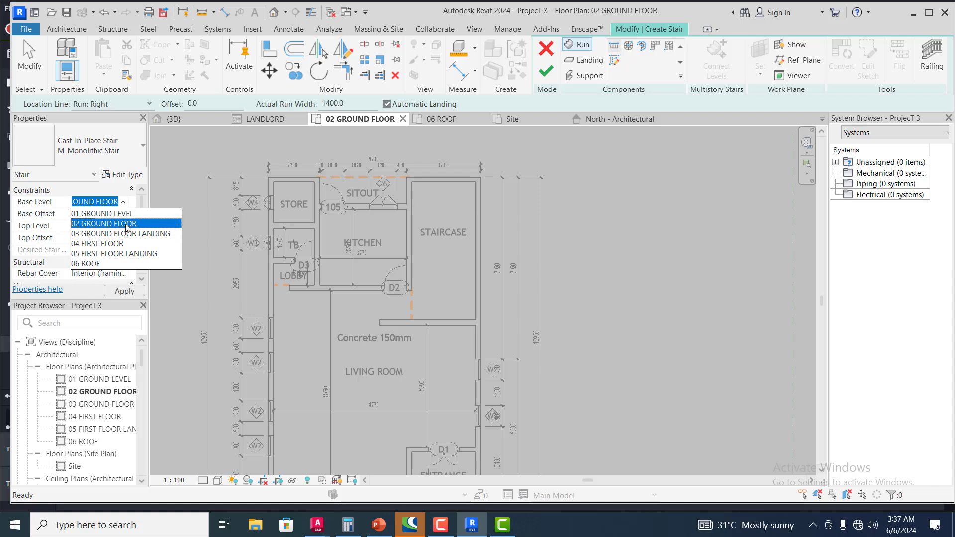
pyautogui.click(128, 225)
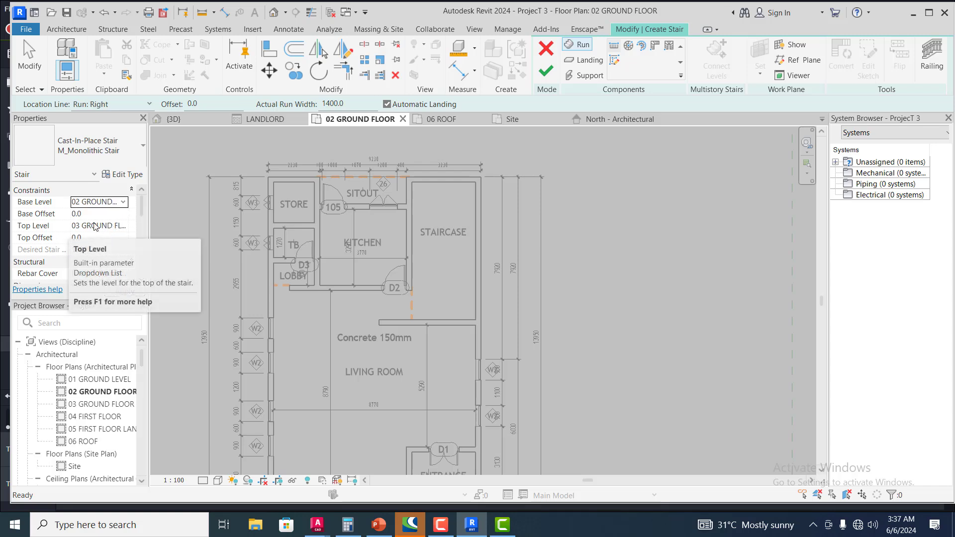
pyautogui.click(117, 228)
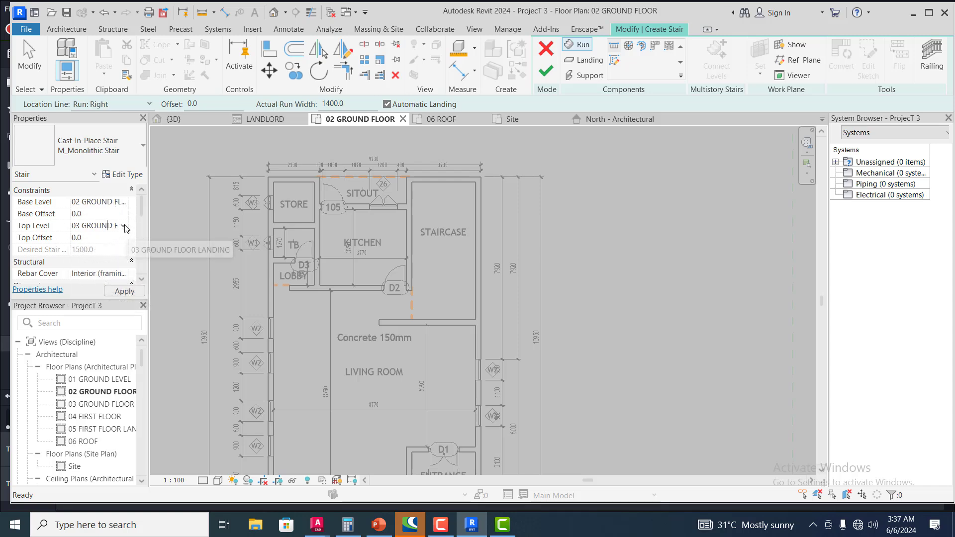
pyautogui.click(124, 227)
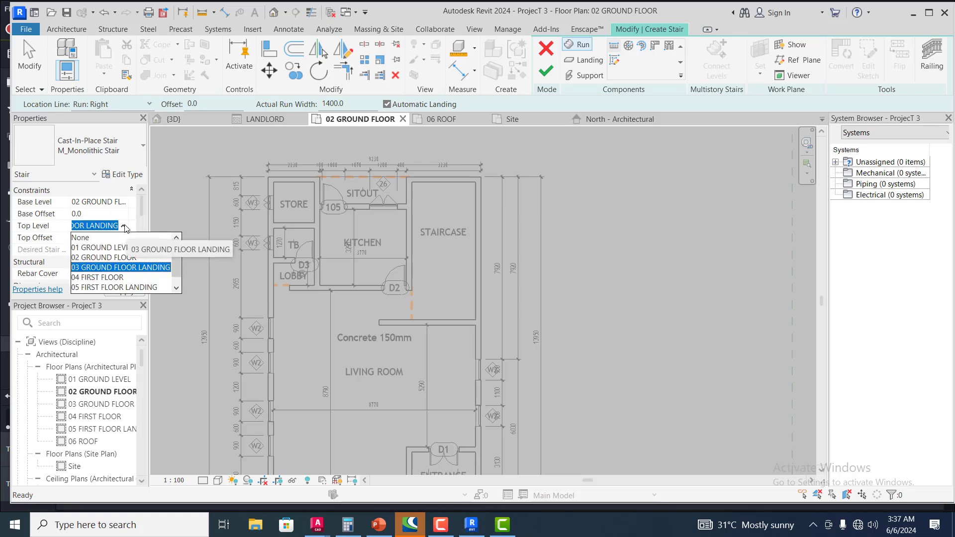
pyautogui.click(108, 278)
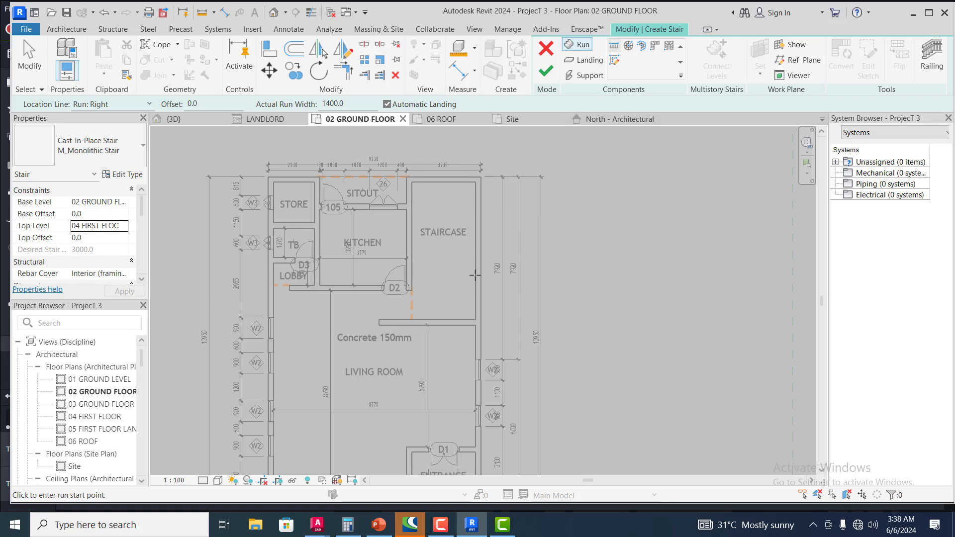
# Draw the first stair run 2700 mm up along the kitchen-side wall from the wall end beside door D2, using location line Run: Left.
pyautogui.scroll(3, 443, 240)
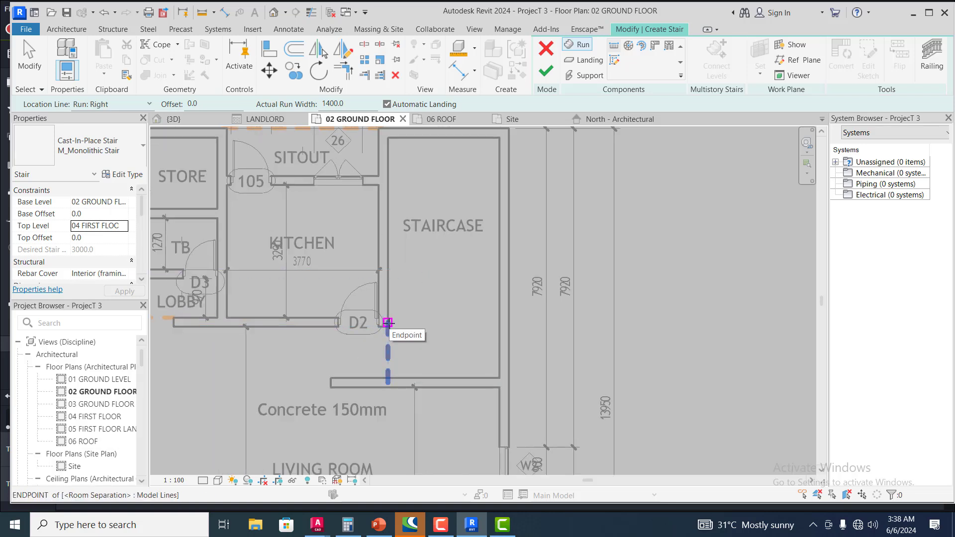
pyautogui.scroll(1, 387, 324)
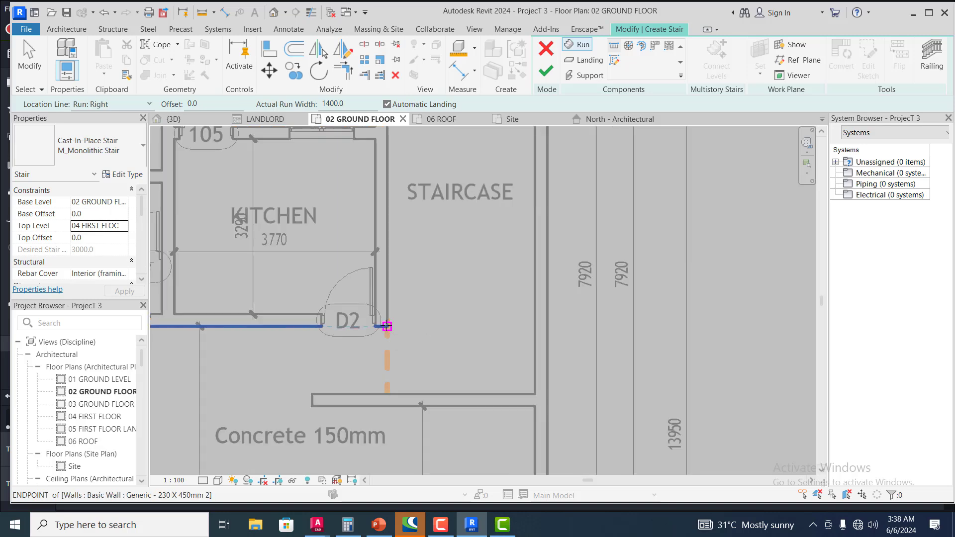
pyautogui.scroll(-2, 386, 325)
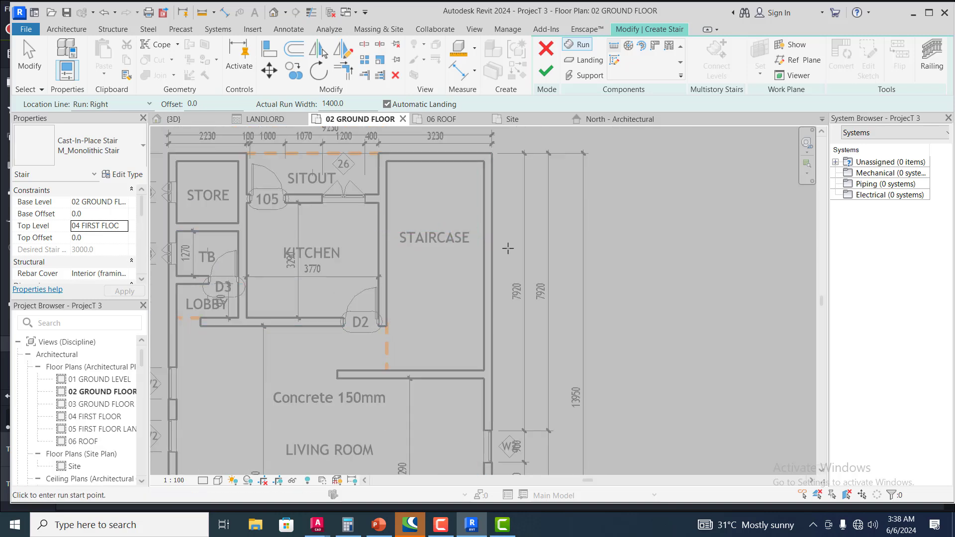
pyautogui.click(386, 326)
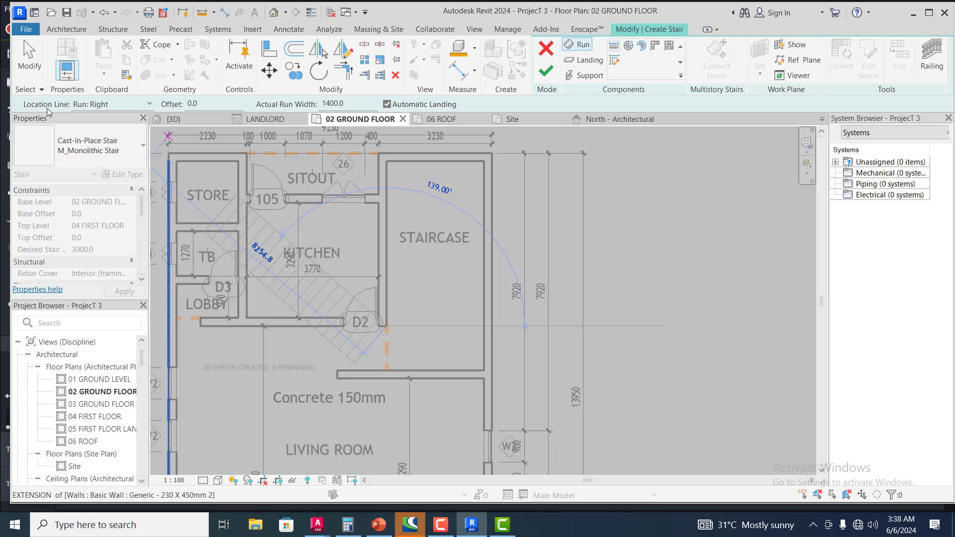
pyautogui.click(150, 105)
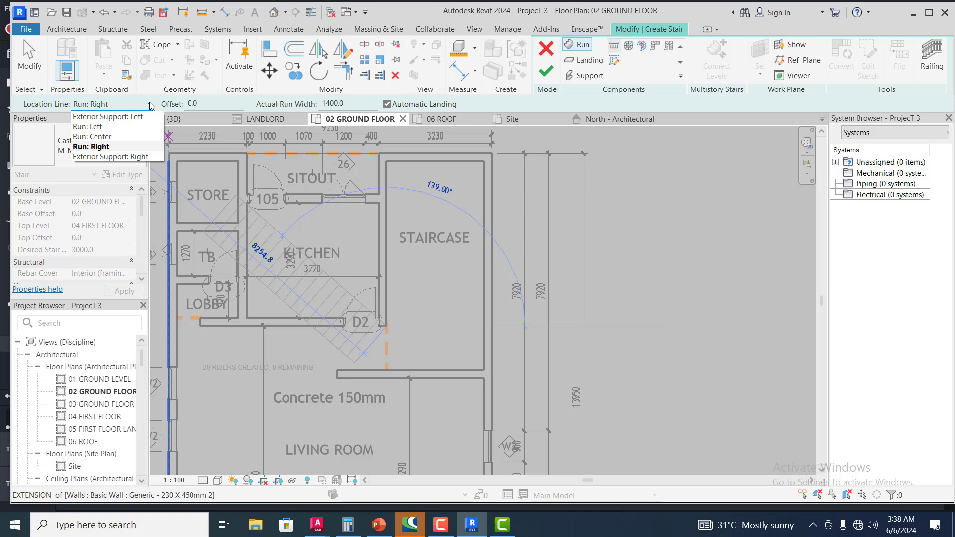
pyautogui.click(117, 127)
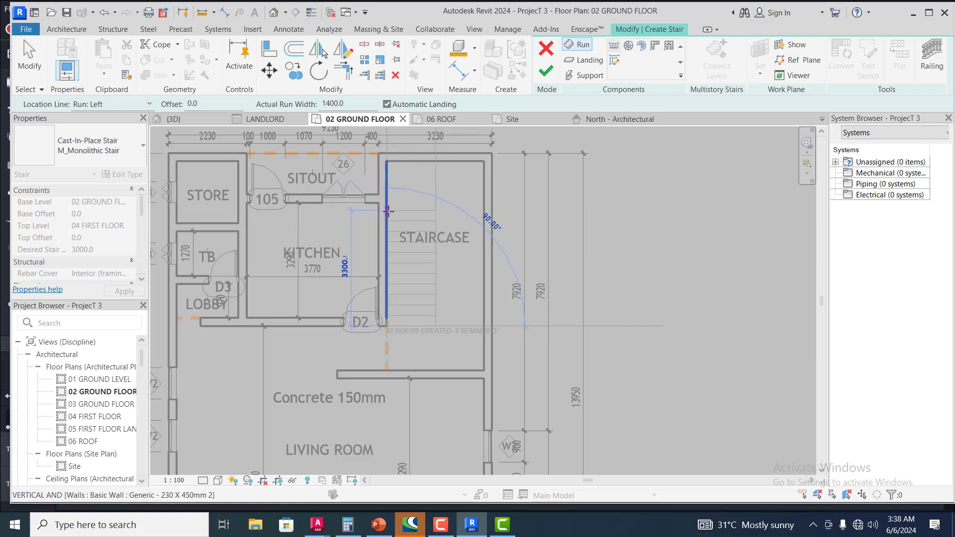
pyautogui.scroll(1, 395, 279)
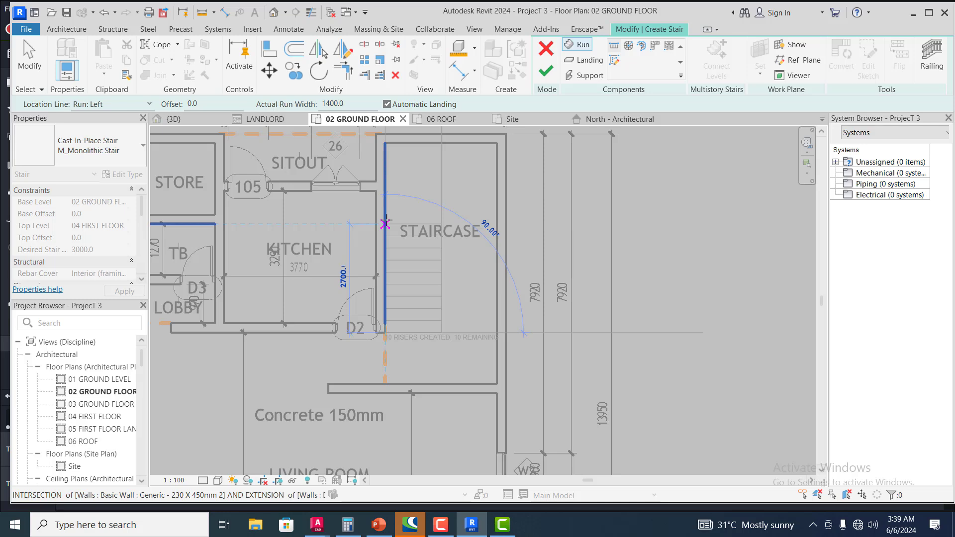
pyautogui.click(465, 223)
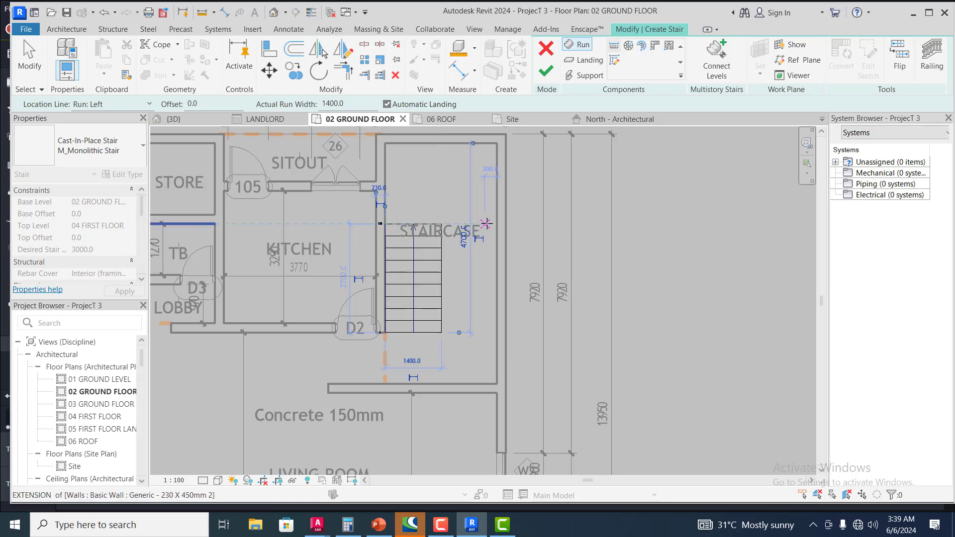
# Draw the second stair run 2700 mm long, parallel to the first with a narrow gap and in the opposite direction, using location line Run: Right.
pyautogui.scroll(1, 488, 224)
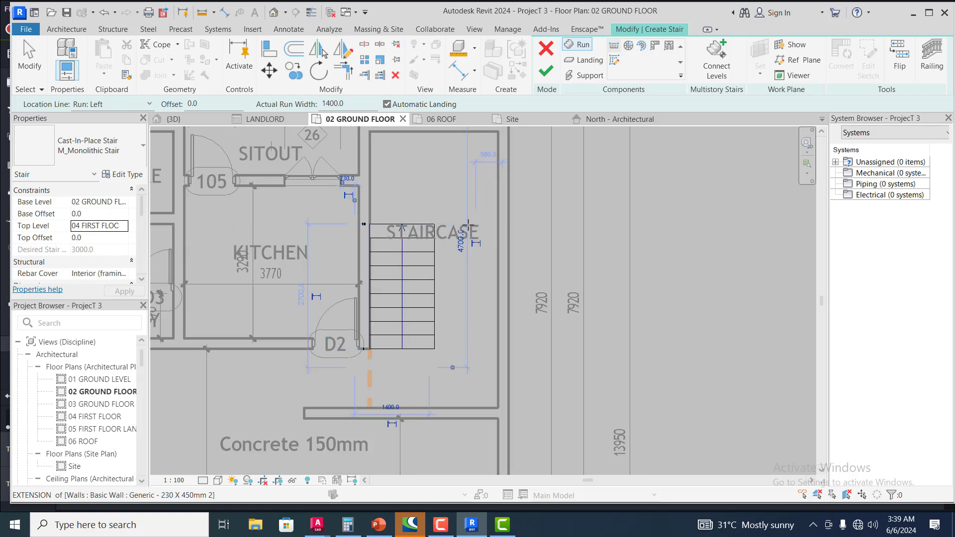
pyautogui.scroll(1, 474, 224)
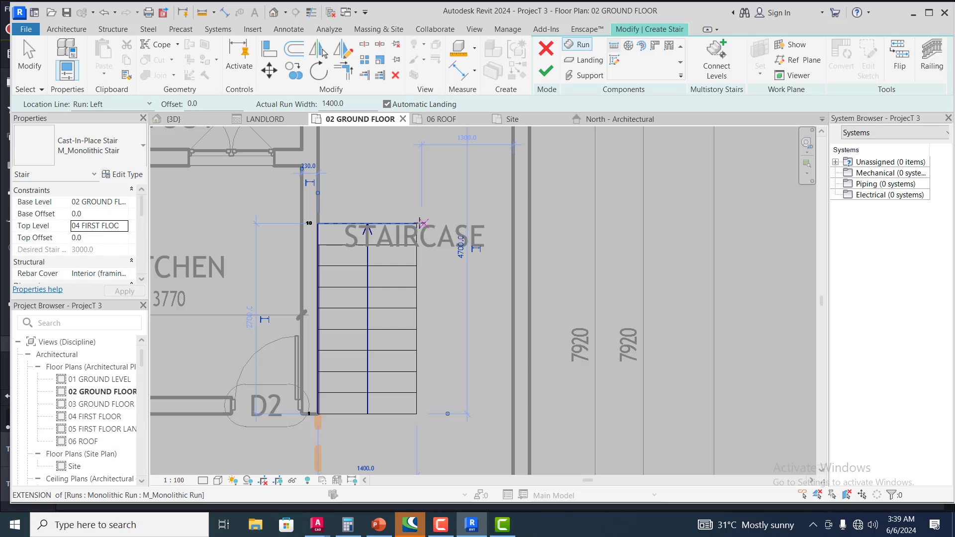
pyautogui.scroll(2, 424, 222)
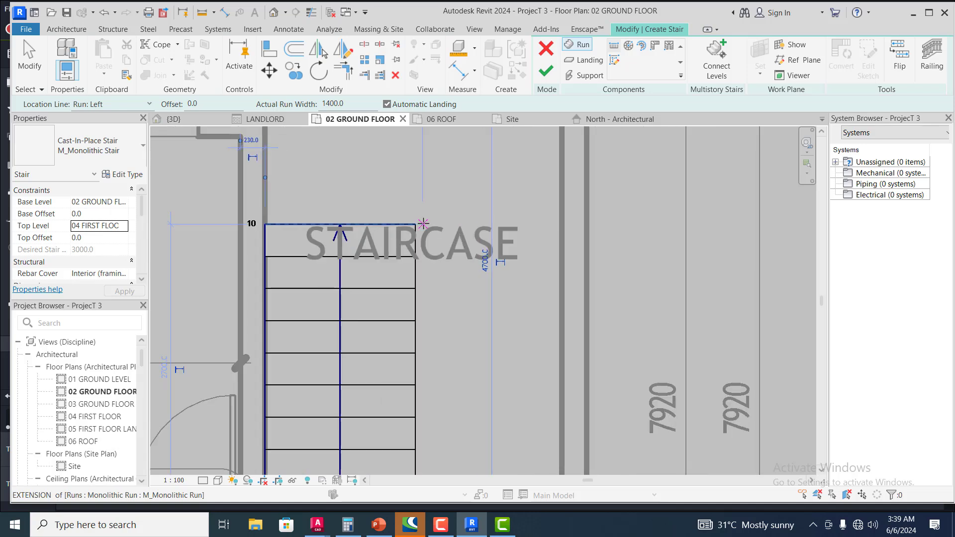
pyautogui.scroll(-1, 424, 223)
pyautogui.scroll(-1, 424, 222)
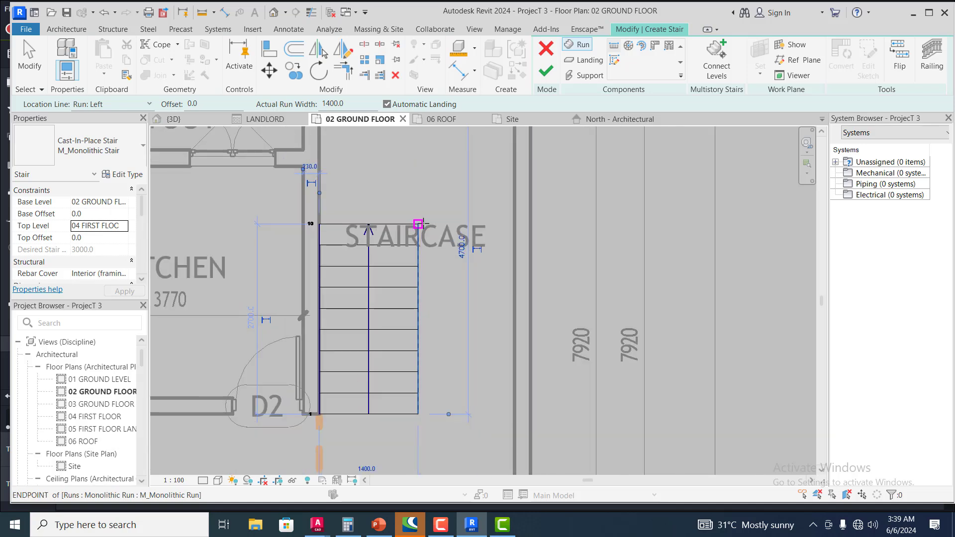
pyautogui.scroll(1, 424, 212)
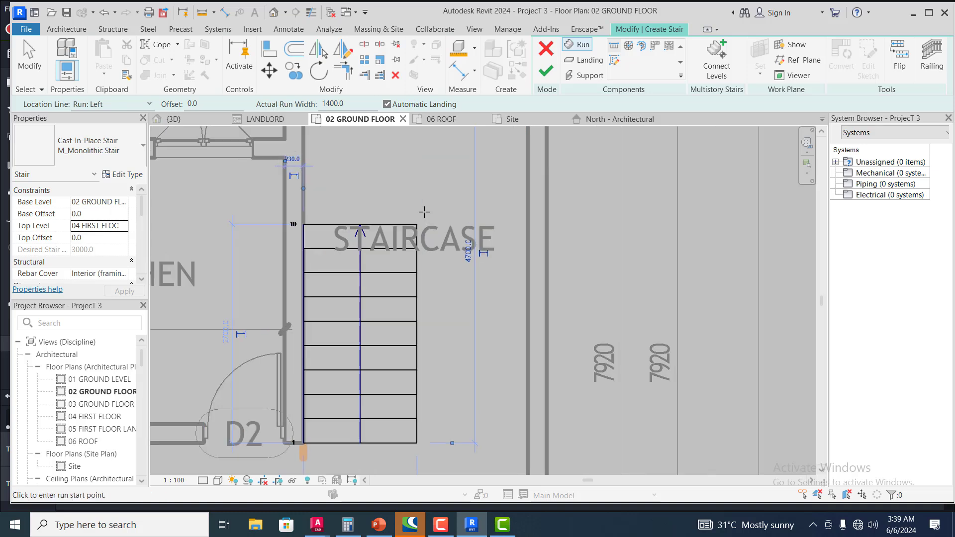
pyautogui.scroll(1, 422, 224)
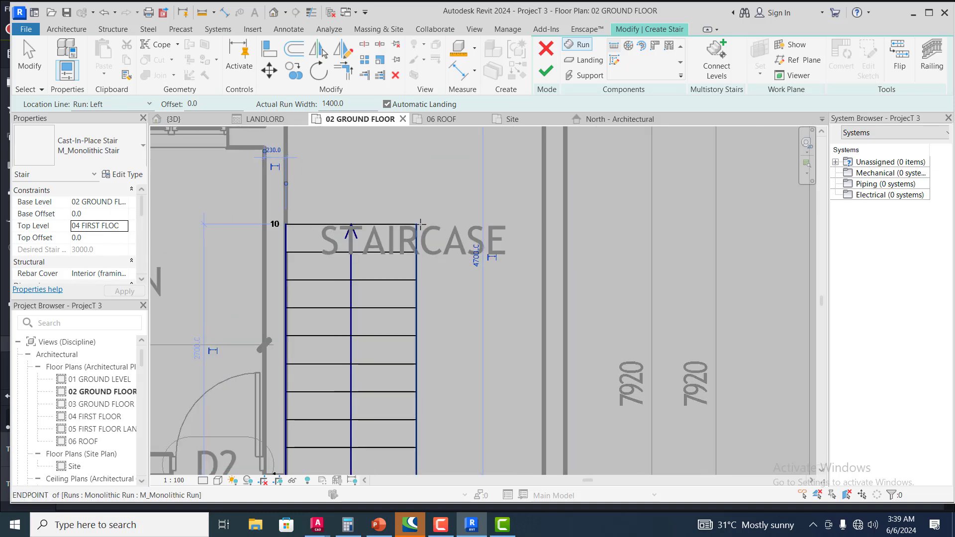
pyautogui.scroll(1, 420, 224)
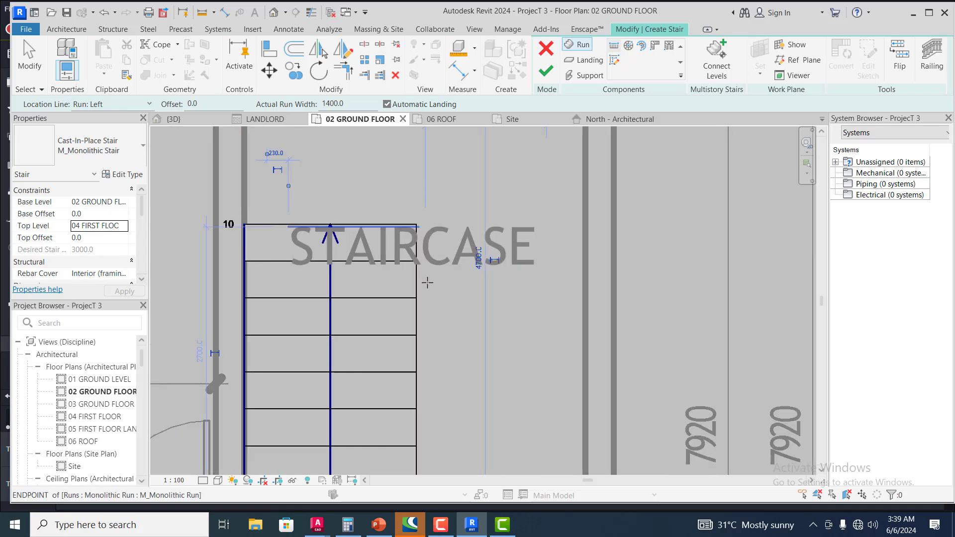
pyautogui.scroll(-3, 427, 276)
pyautogui.scroll(4, 426, 269)
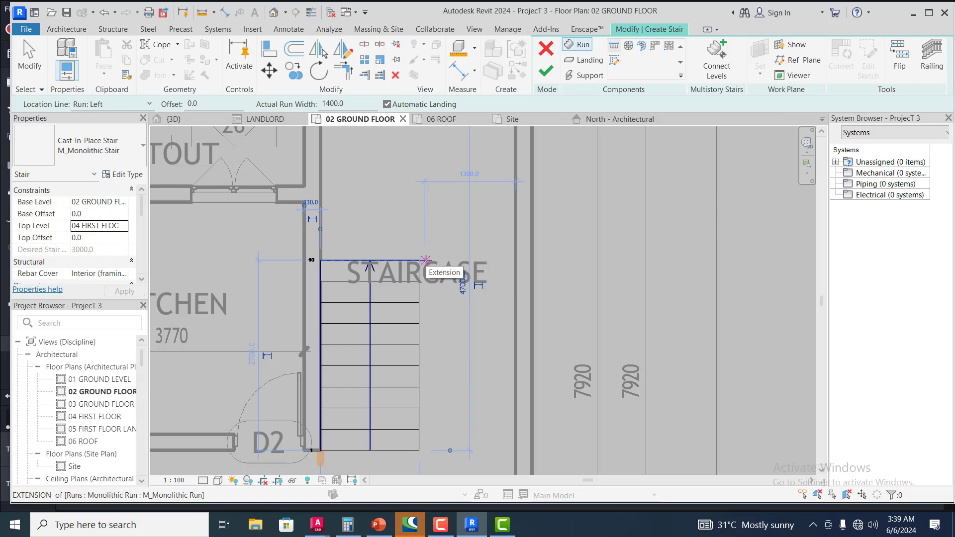
pyautogui.scroll(1, 425, 259)
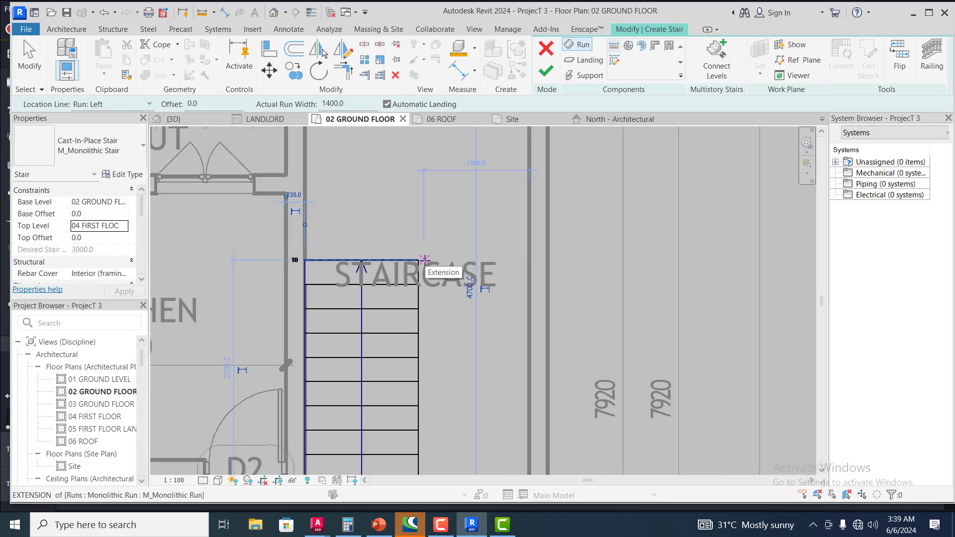
pyautogui.scroll(1, 425, 260)
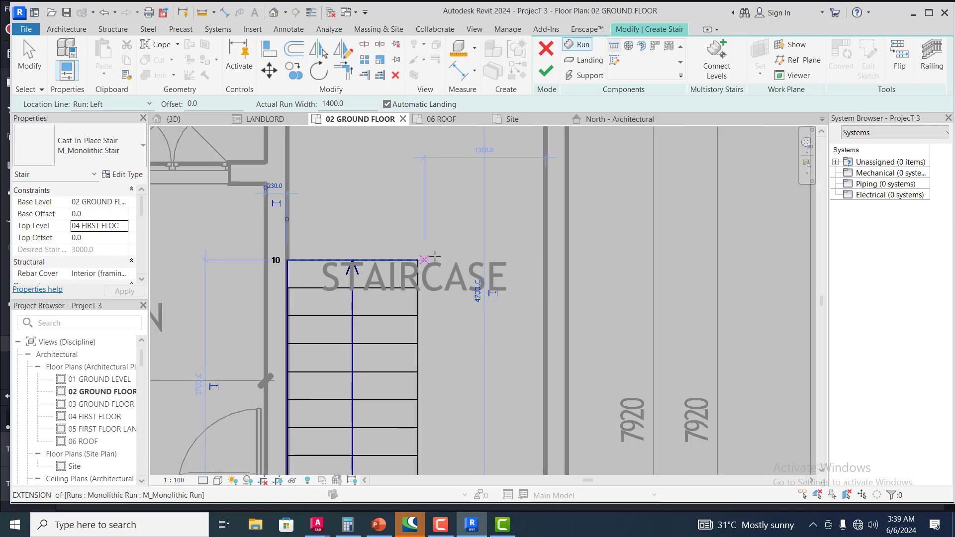
pyautogui.click(424, 260)
pyautogui.scroll(-3, 443, 251)
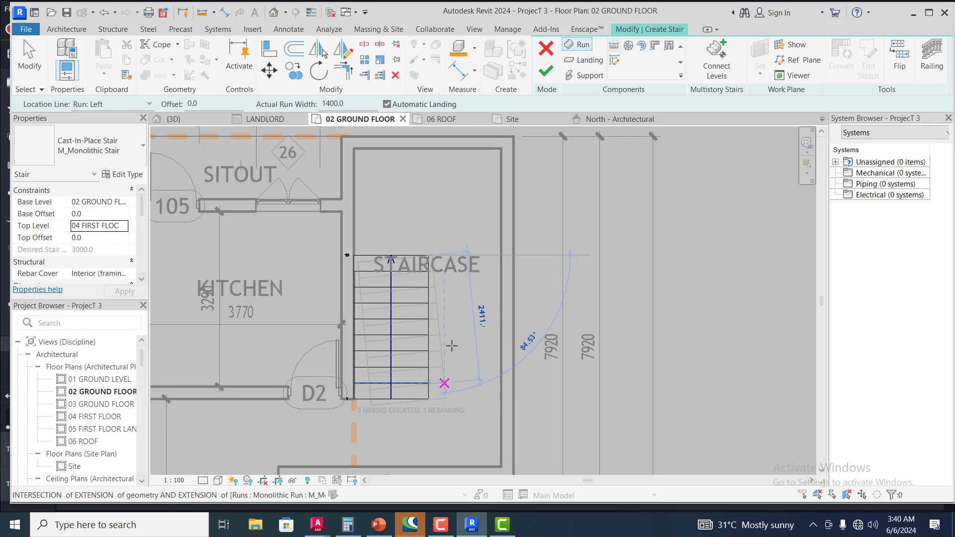
pyautogui.click(149, 104)
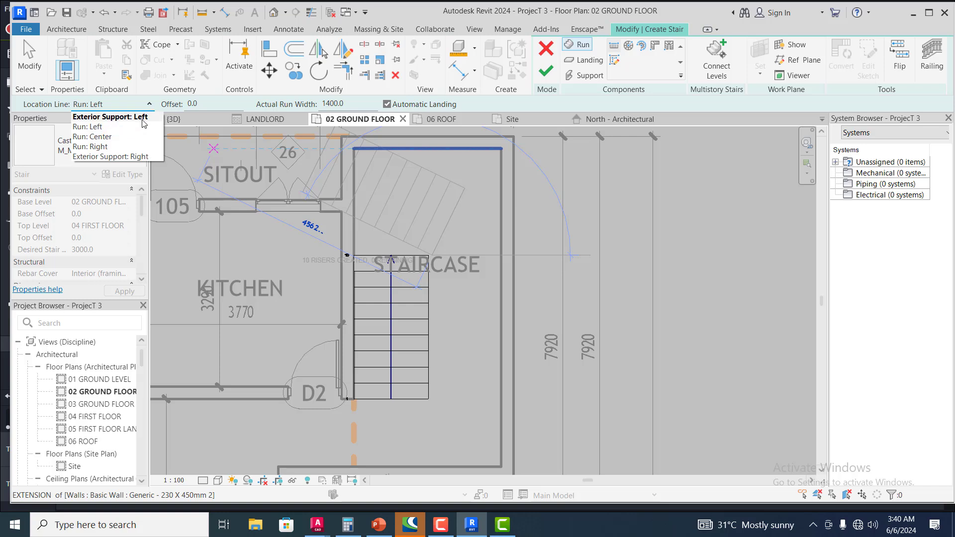
pyautogui.click(91, 146)
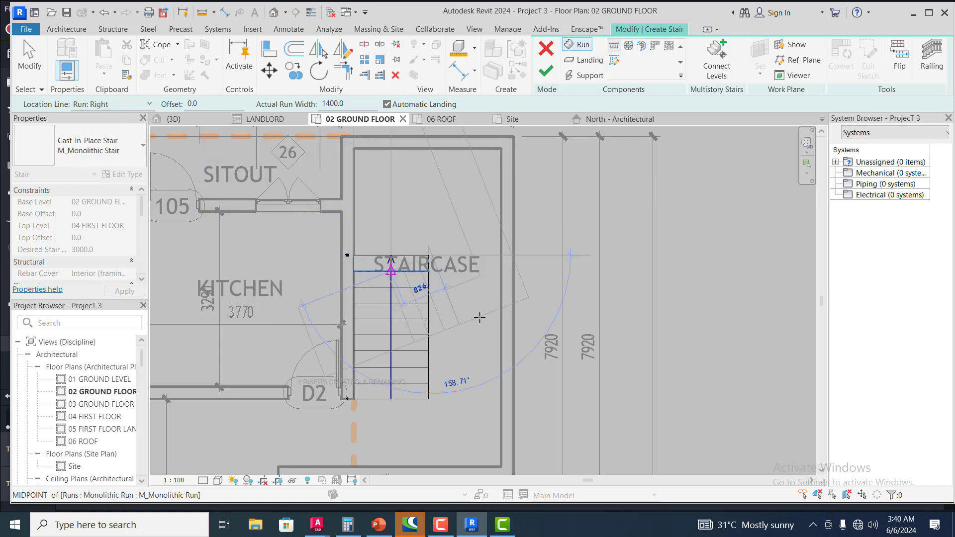
pyautogui.scroll(2, 441, 398)
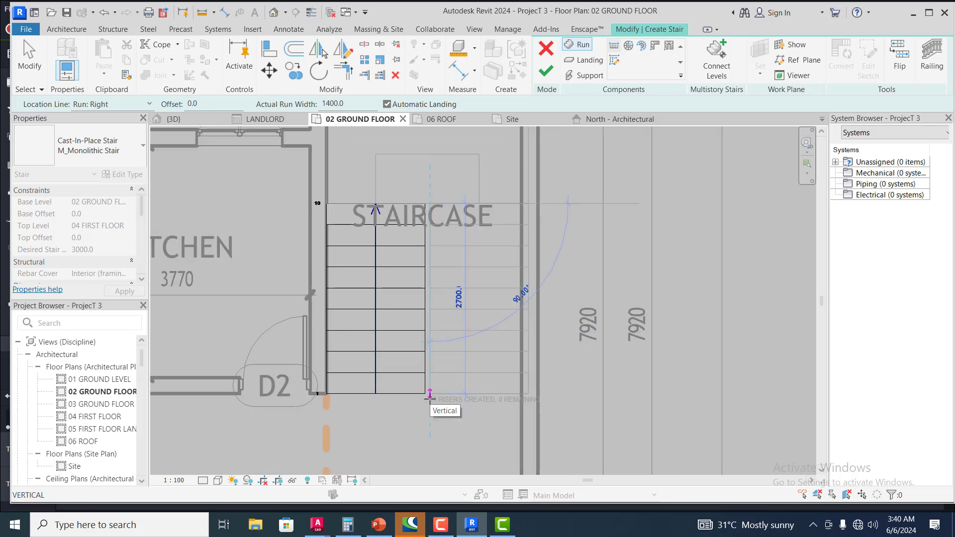
pyautogui.click(429, 394)
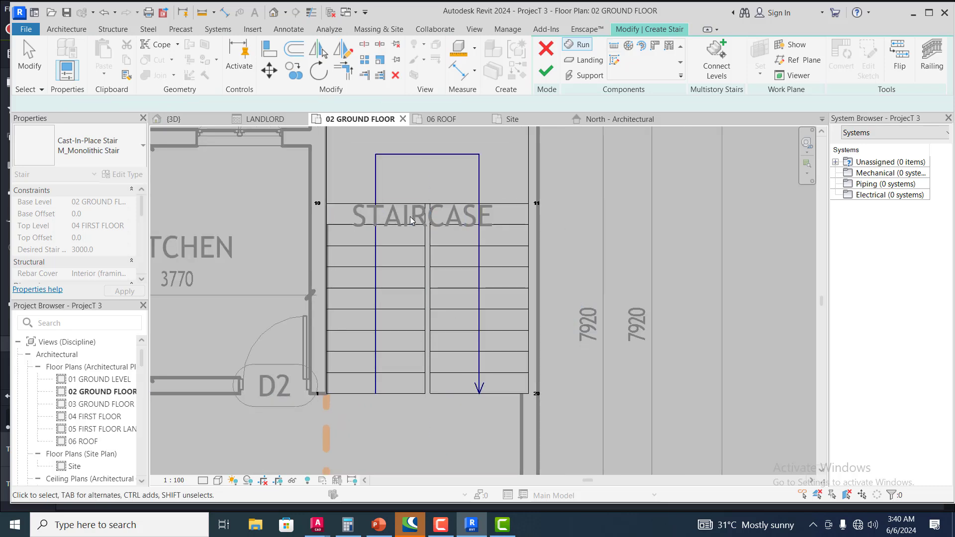
pyautogui.scroll(-3, 455, 261)
pyautogui.press('Escape')
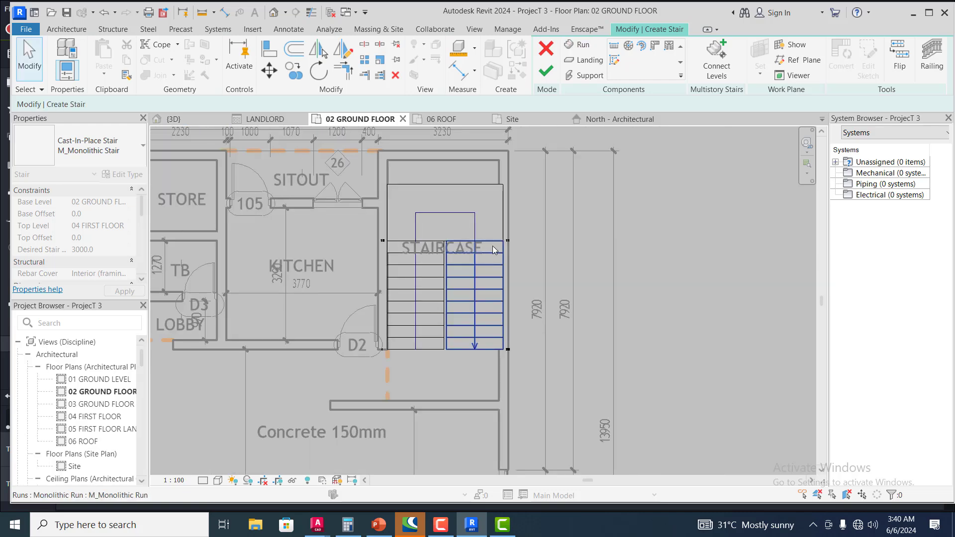
# Move both stair runs and the landing together until the landing's edge meets the inner face of the staircase room's end wall.
pyautogui.scroll(3, 418, 207)
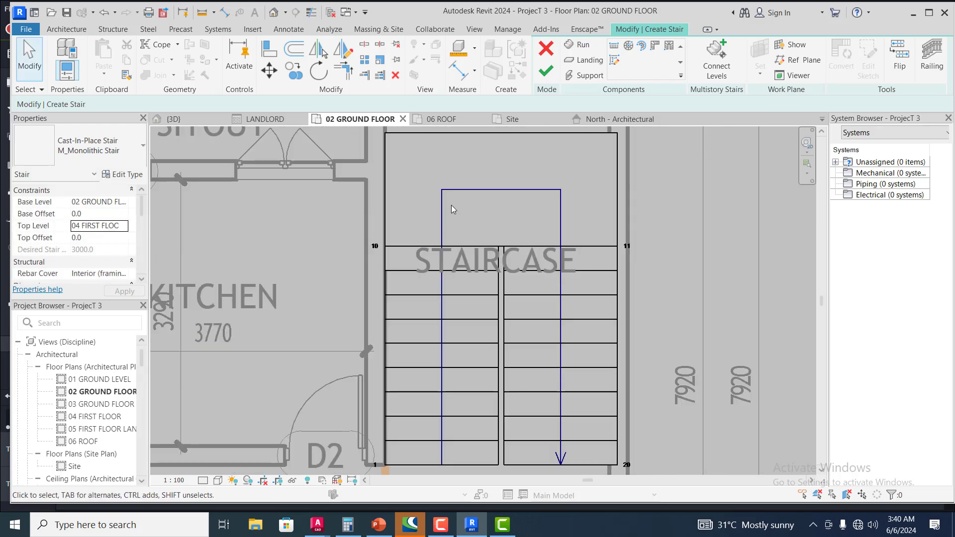
pyautogui.scroll(-2, 497, 208)
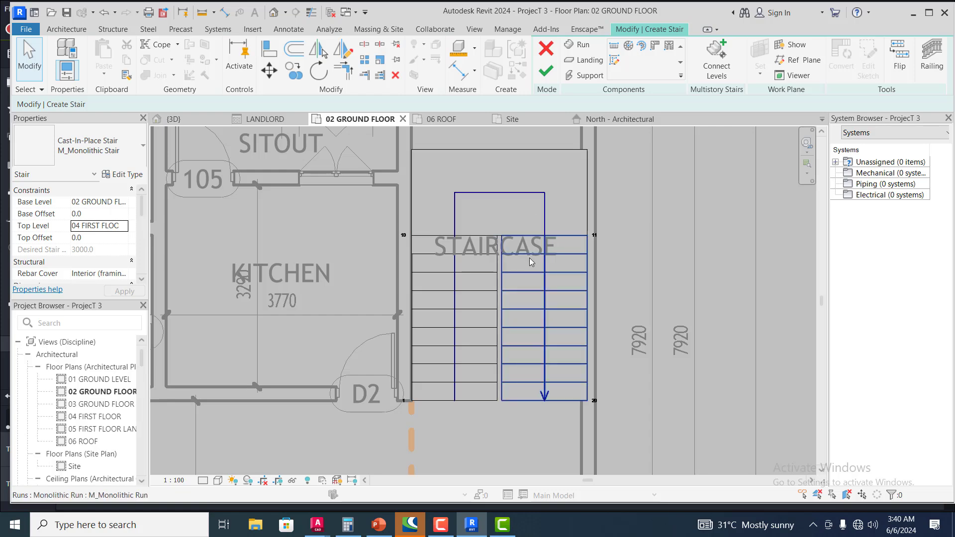
pyautogui.scroll(-2, 537, 291)
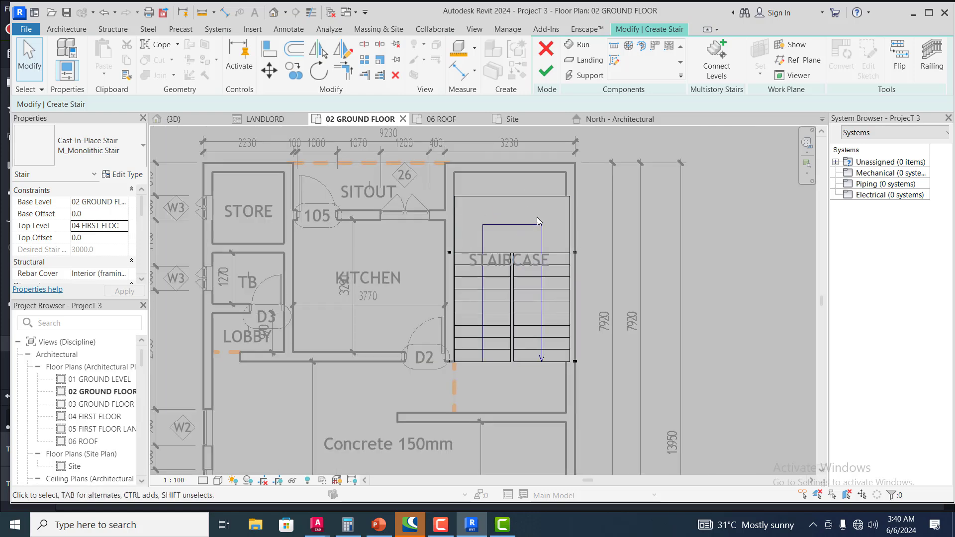
pyautogui.scroll(1, 536, 218)
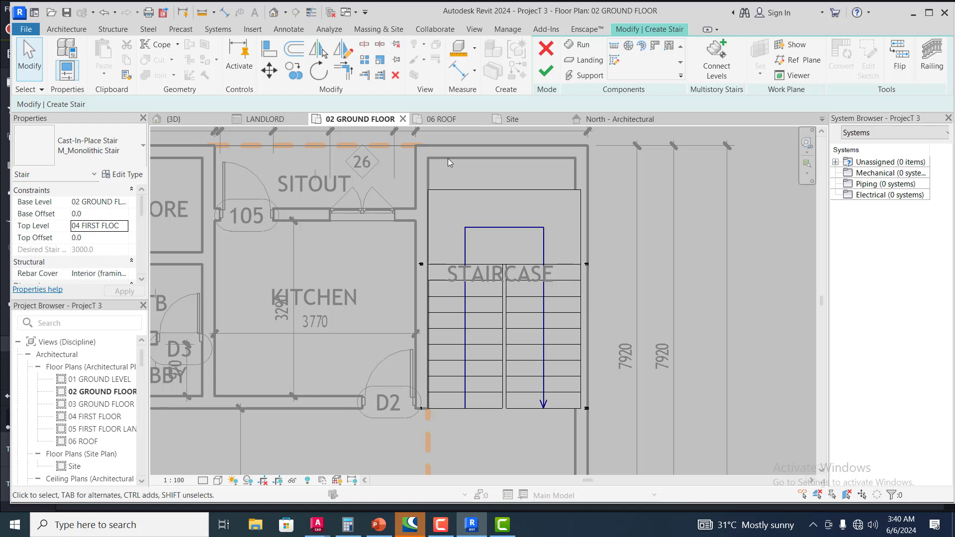
pyautogui.click(483, 303)
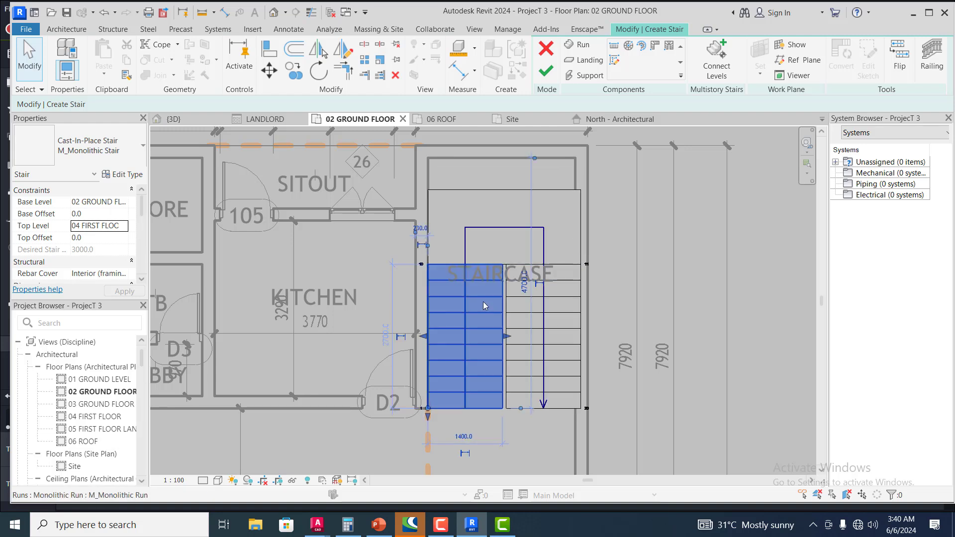
pyautogui.keyDown('ctrl'); pyautogui.click(521, 299); pyautogui.keyUp('ctrl')
pyautogui.keyDown('ctrl'); pyautogui.click(508, 255); pyautogui.keyUp('ctrl')
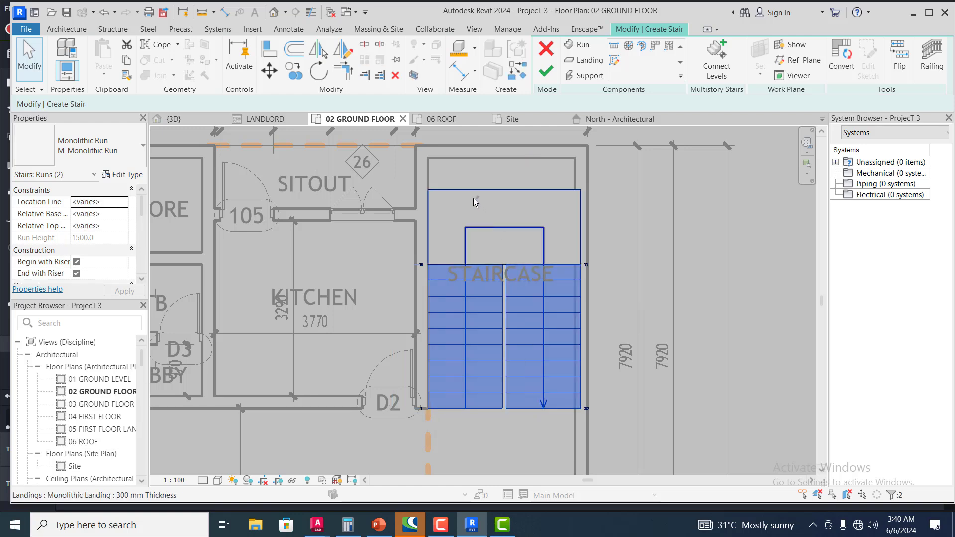
pyautogui.click(269, 70)
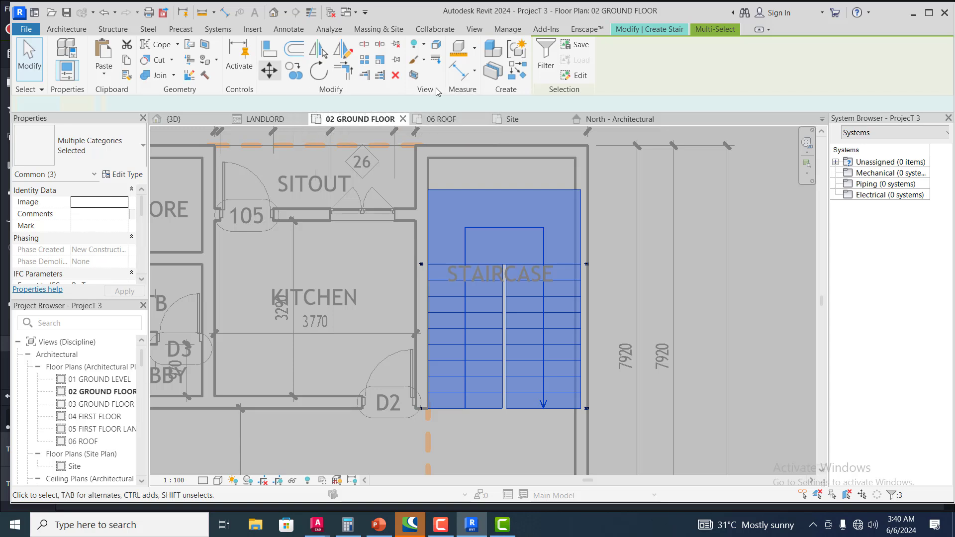
pyautogui.click(428, 191)
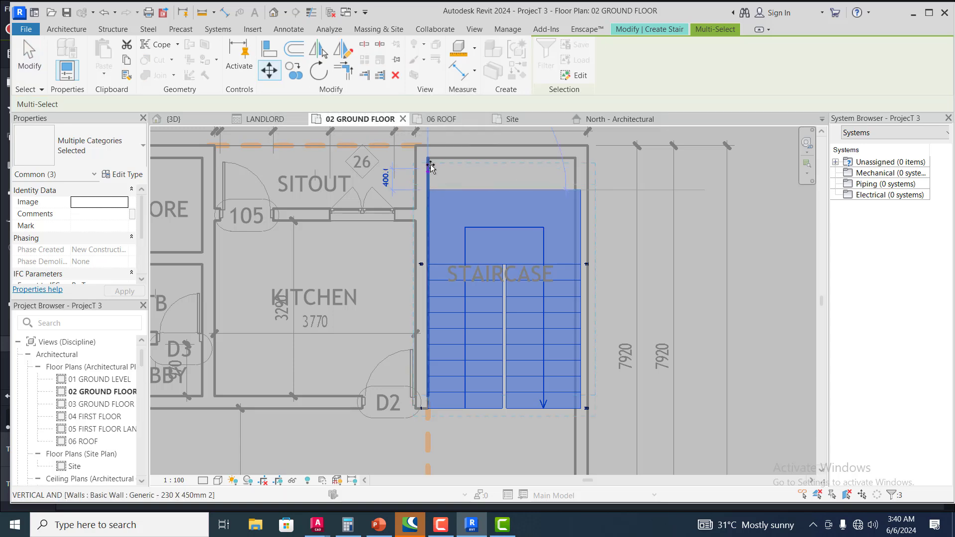
pyautogui.click(429, 159)
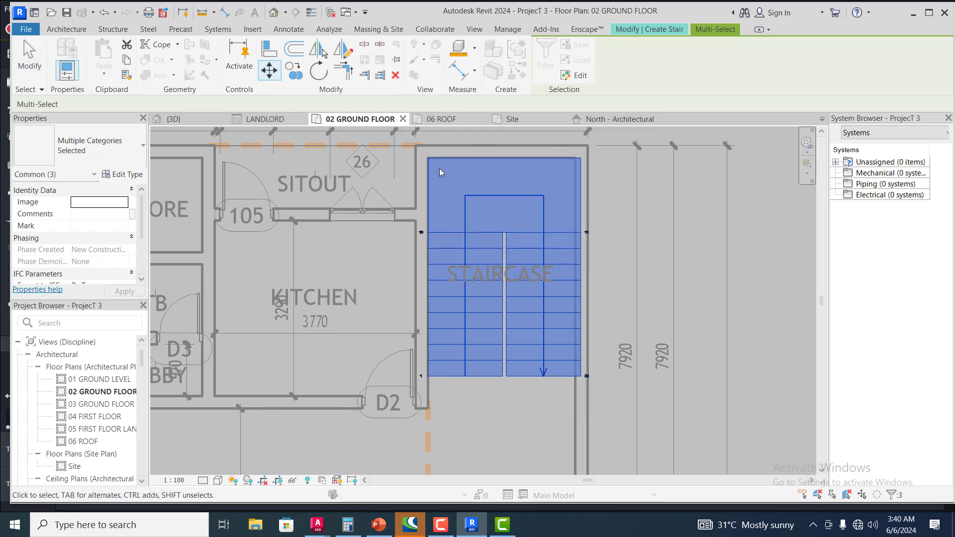
pyautogui.scroll(-4, 601, 200)
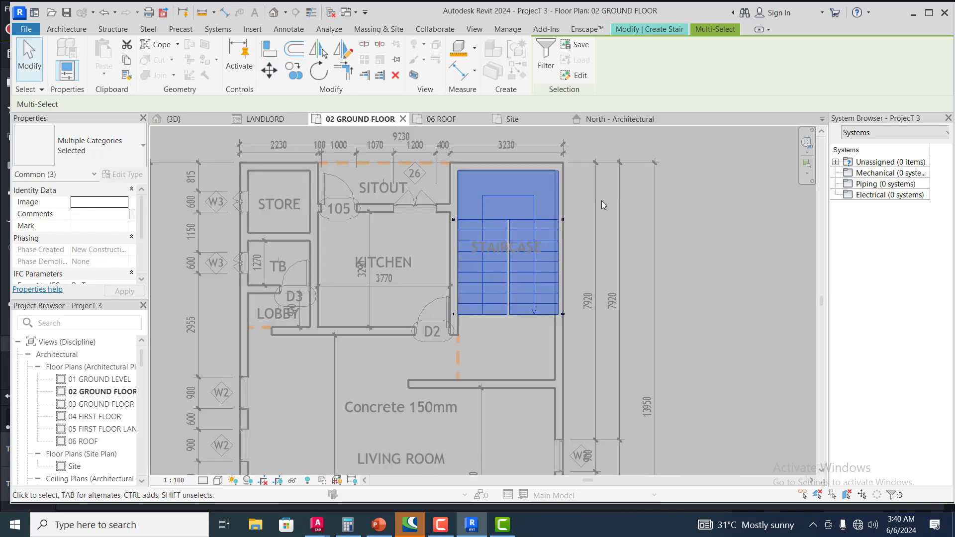
pyautogui.click(606, 227)
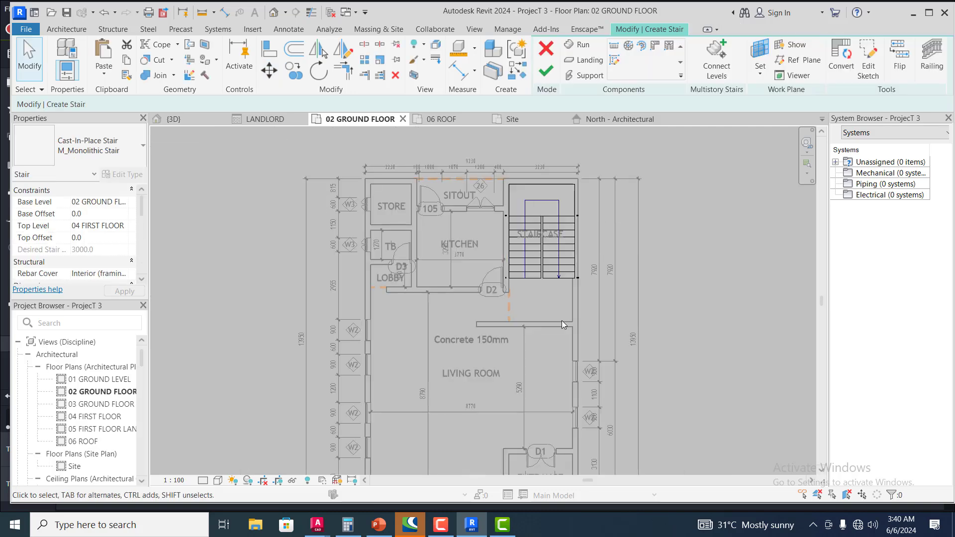
# Finish the stair and leave stair editing.
pyautogui.scroll(2, 514, 228)
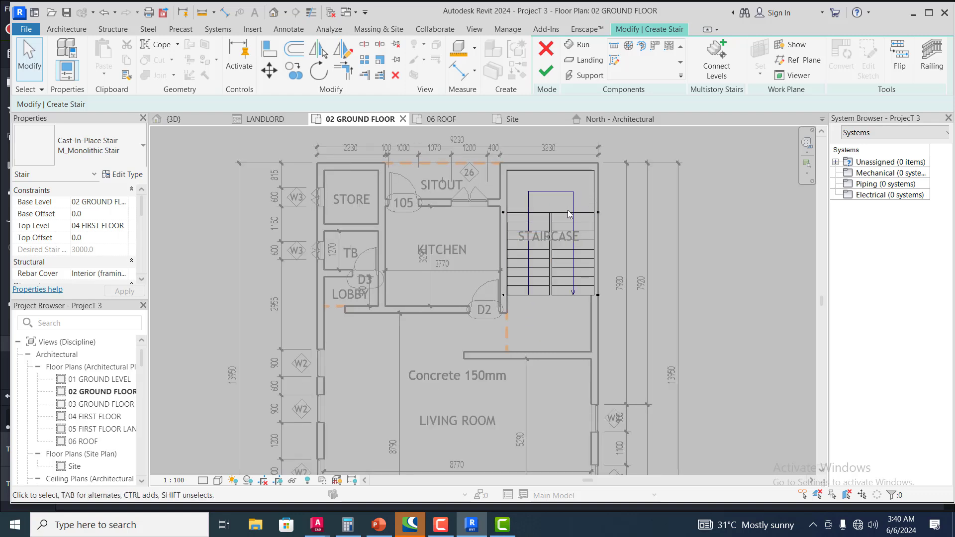
pyautogui.scroll(-1, 565, 261)
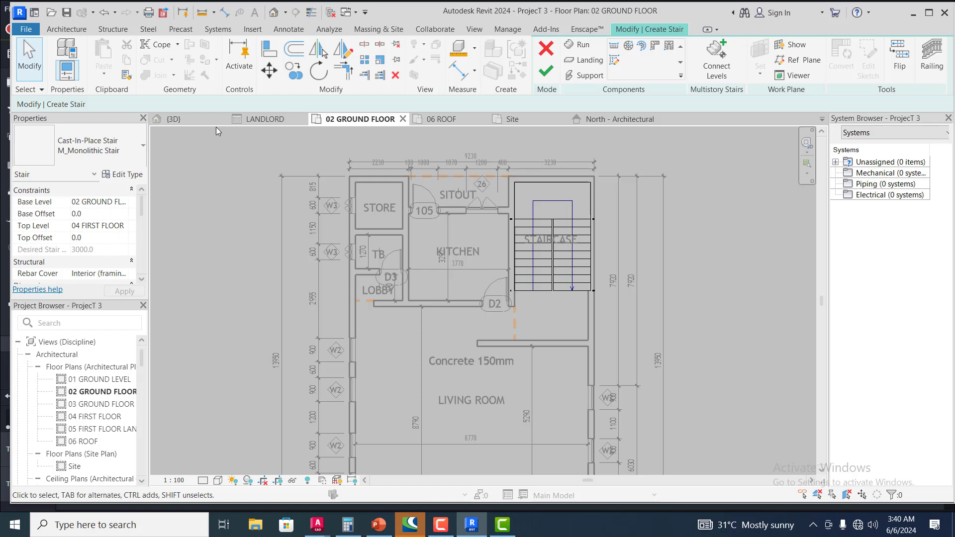
pyautogui.click(75, 29)
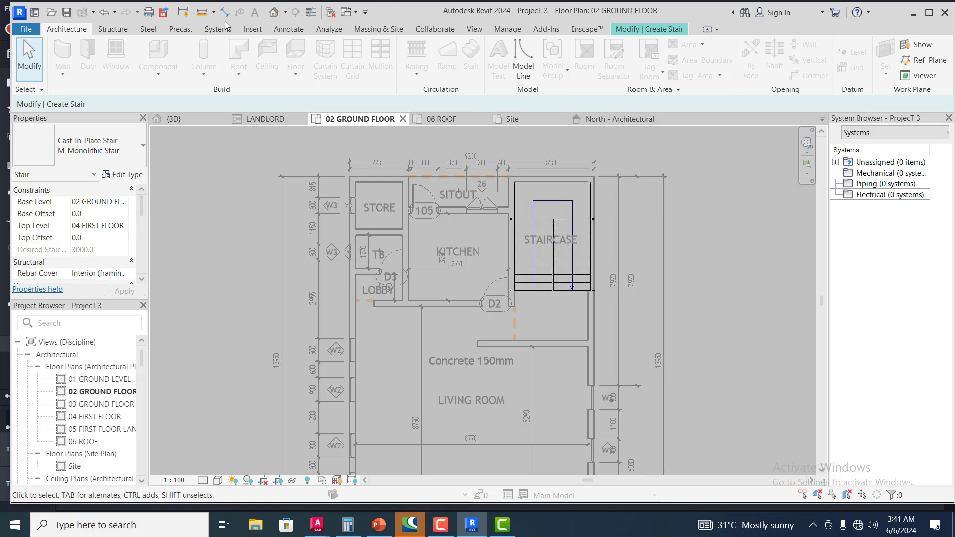
pyautogui.click(651, 29)
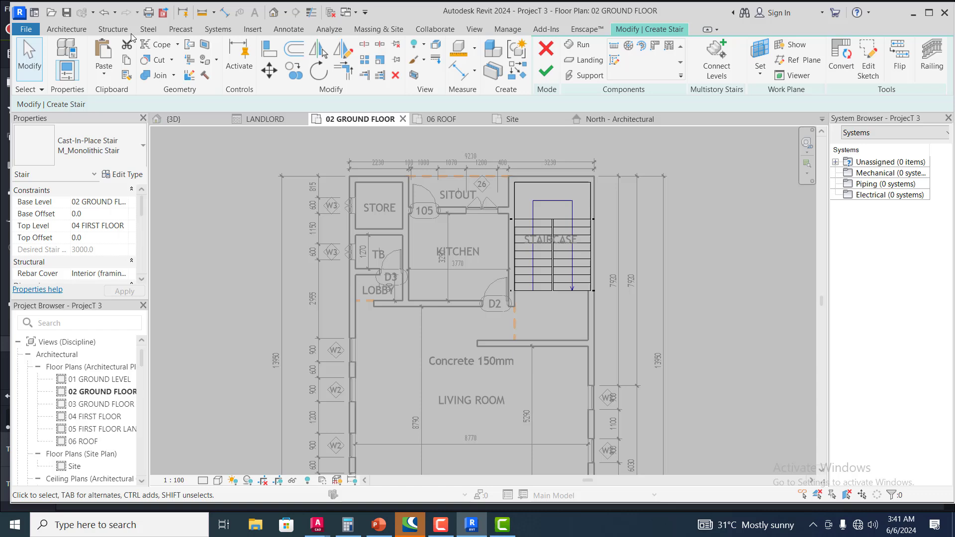
pyautogui.click(547, 71)
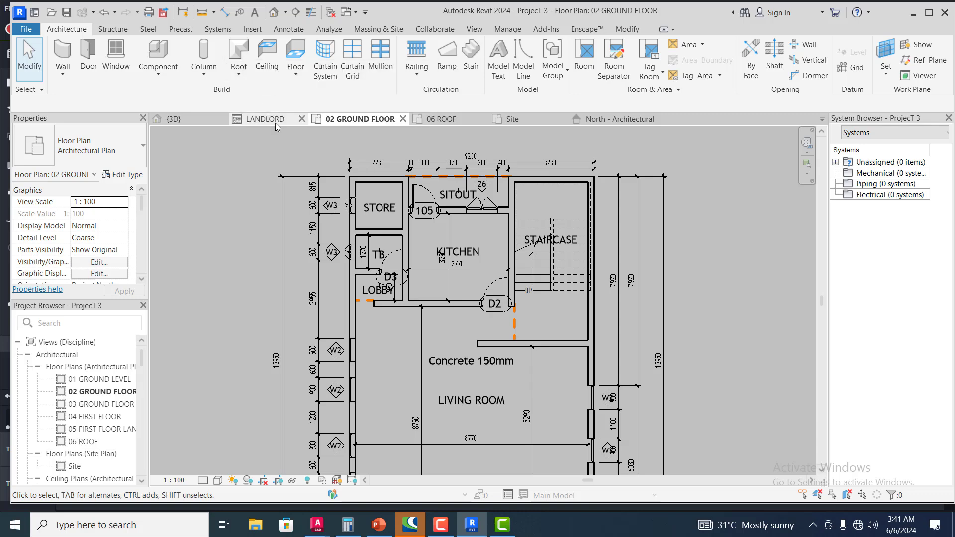
# Create a building section line straight across the house through the TB, kitchen and stair runs, looking toward the sitout.
pyautogui.click(473, 31)
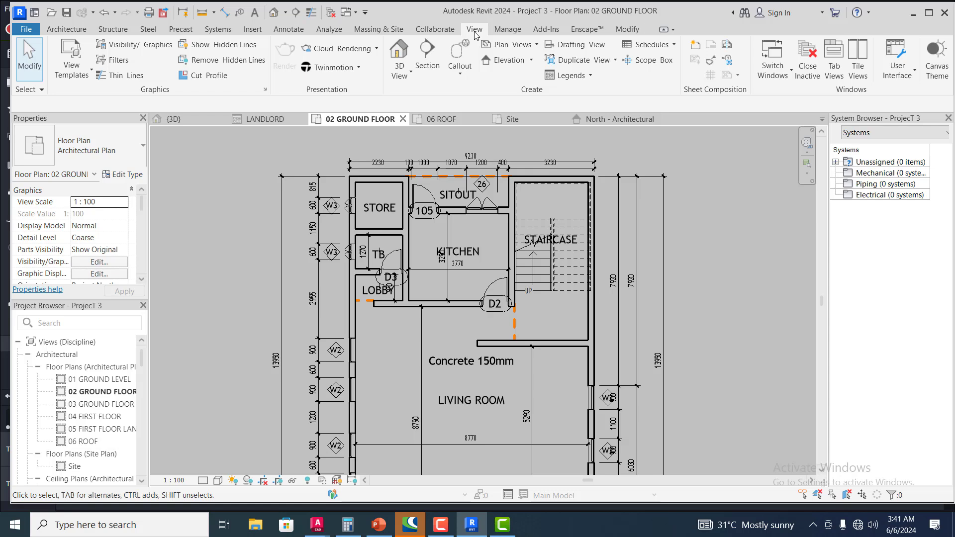
pyautogui.click(428, 52)
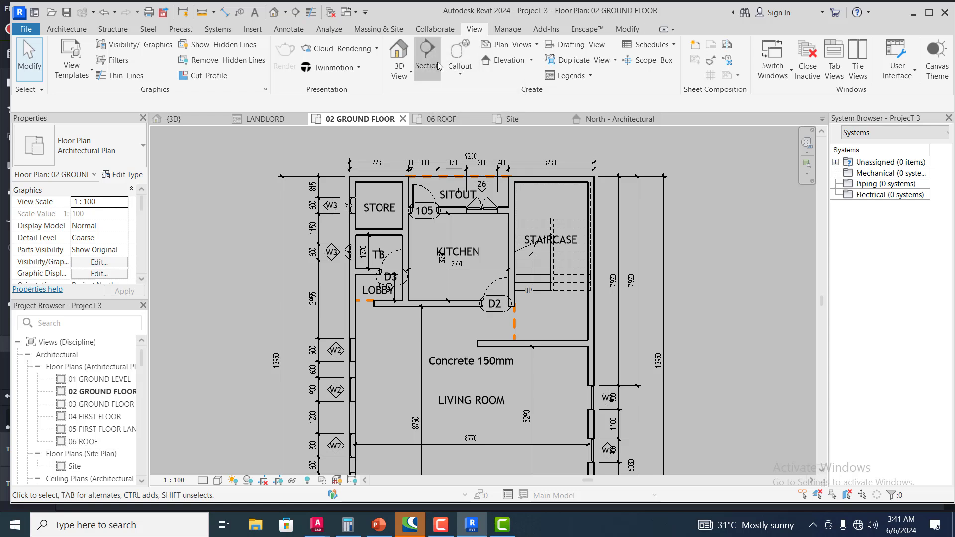
pyautogui.click(301, 262)
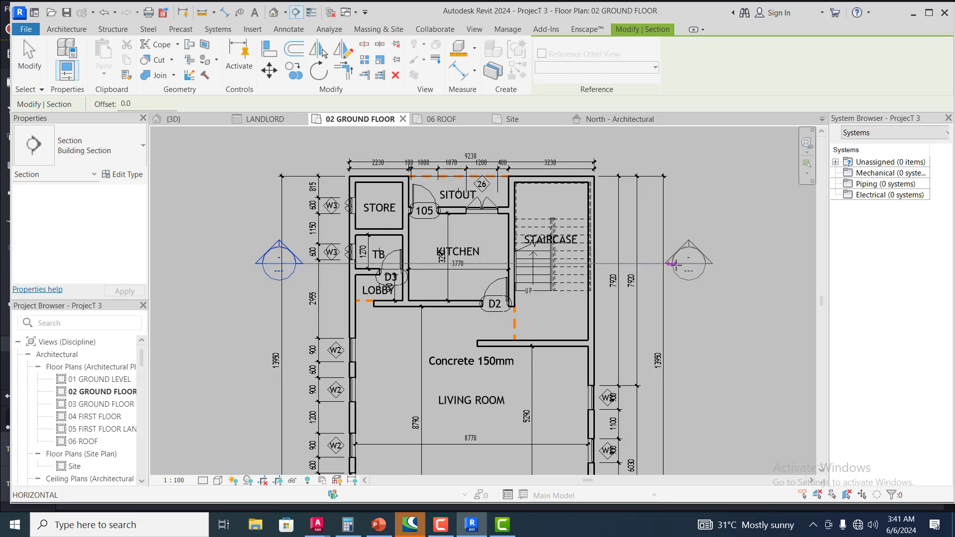
pyautogui.click(676, 263)
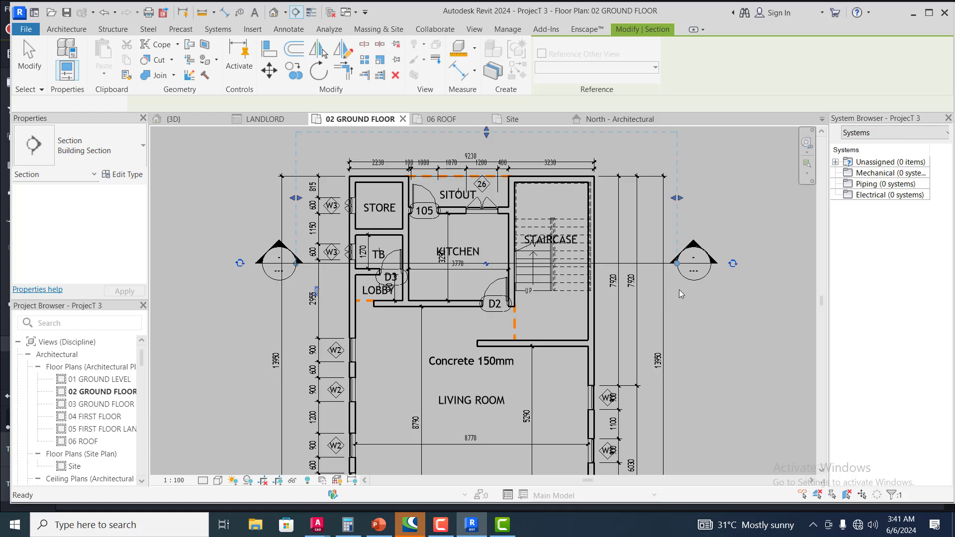
pyautogui.press('Escape')
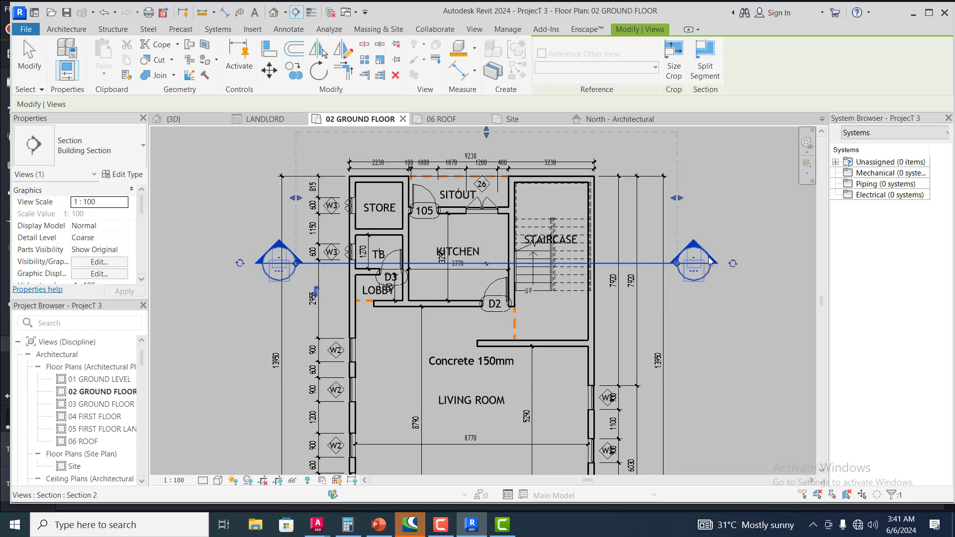
pyautogui.press('Escape')
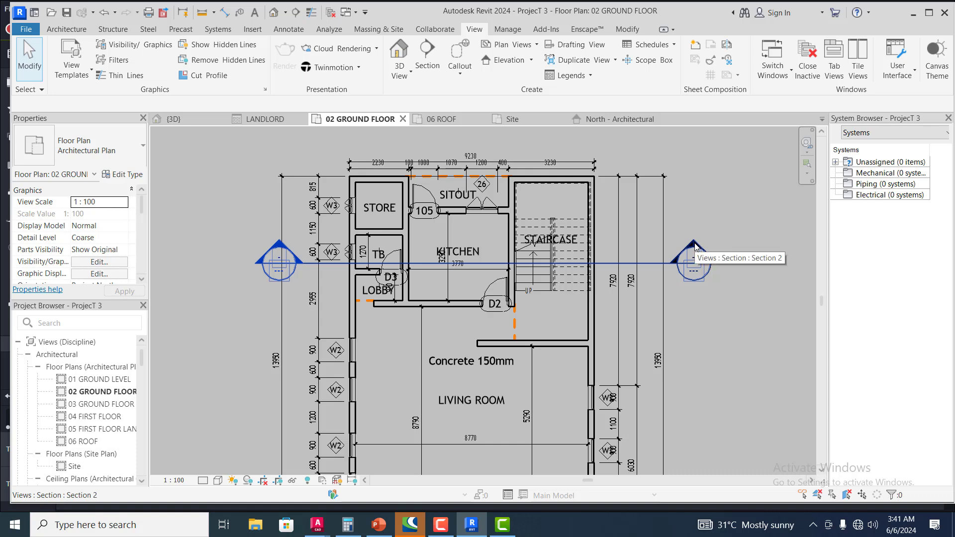
# Open the new section's view from its section head and examine how the stair is cut.
pyautogui.click(695, 247)
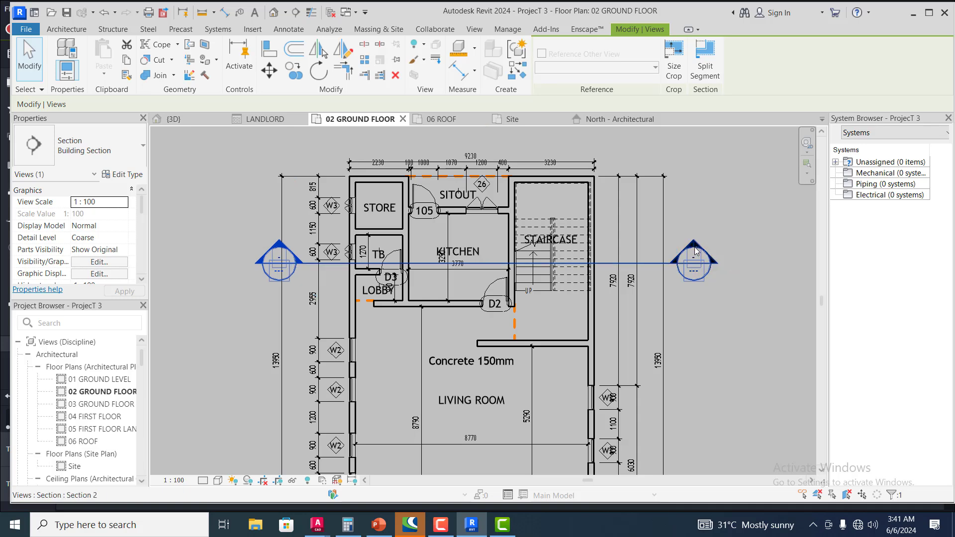
pyautogui.press('Escape')
pyautogui.click(694, 243)
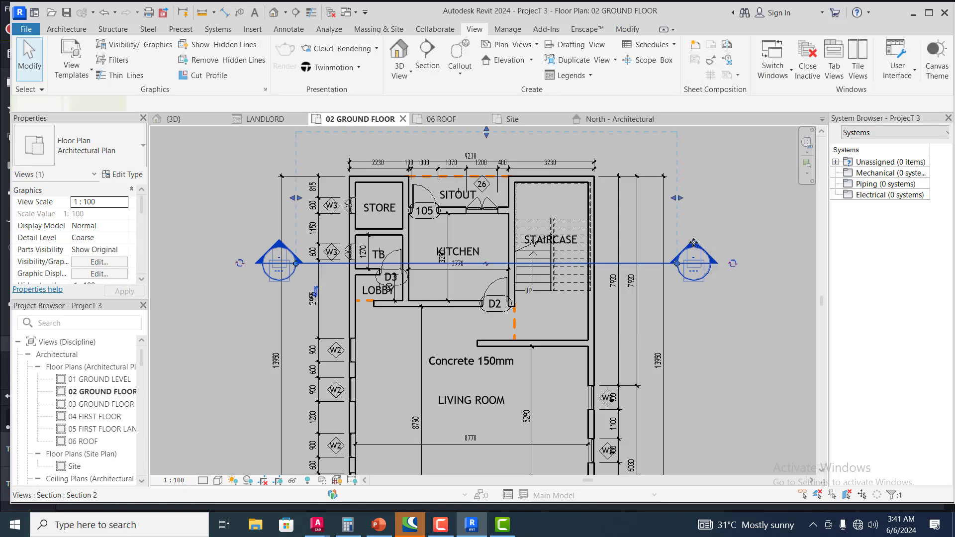
pyautogui.doubleClick(281, 251)
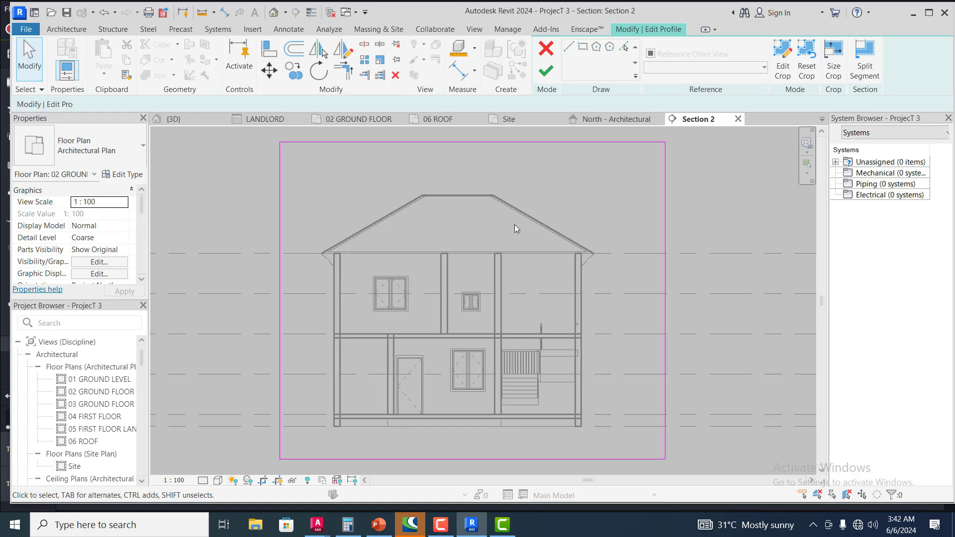
pyautogui.scroll(3, 515, 403)
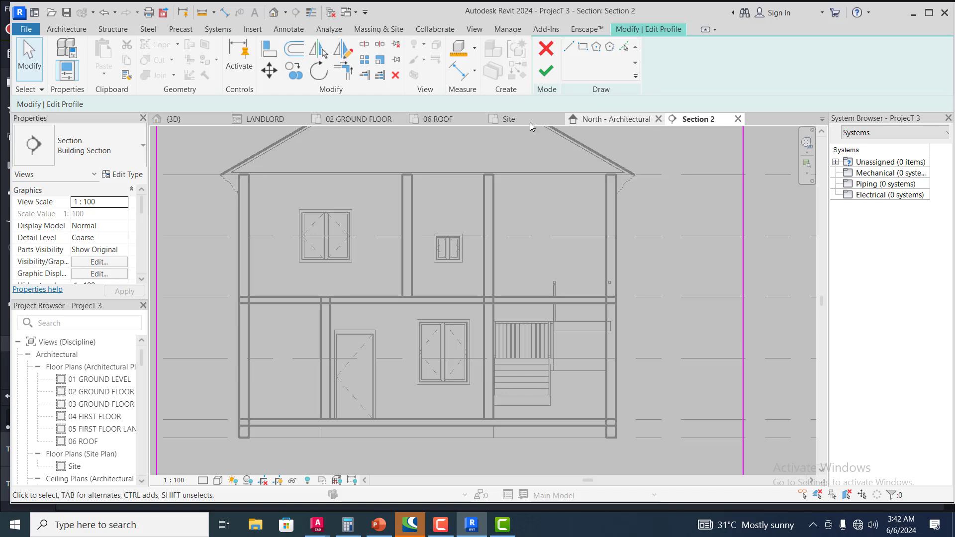
# Return to the 02 GROUND FLOOR plan, leave the profile editing and deselect the section.
pyautogui.click(361, 119)
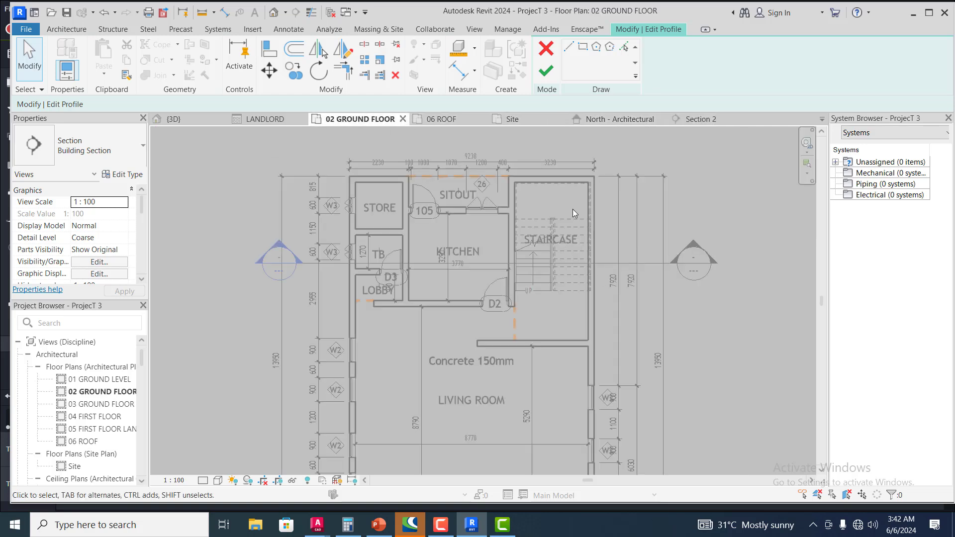
pyautogui.click(548, 63)
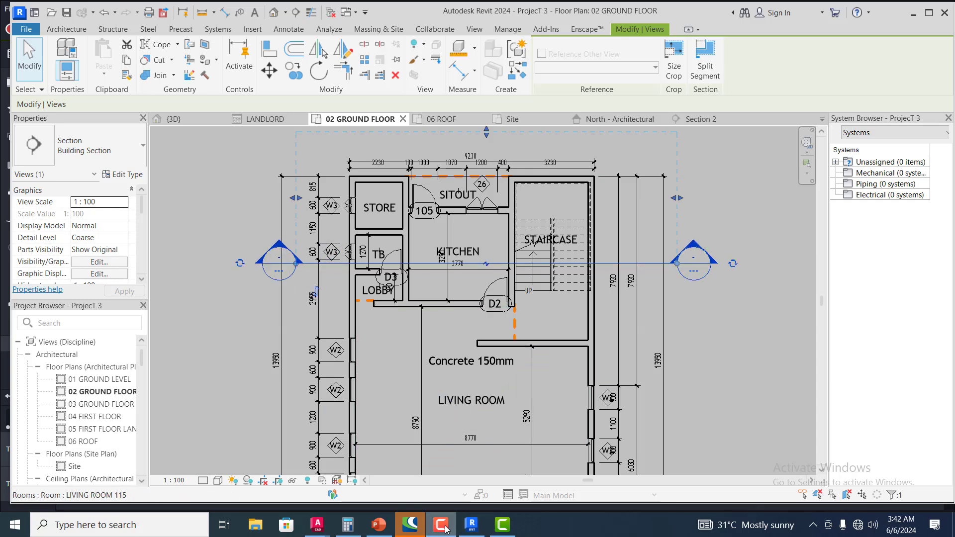
pyautogui.press('Escape')
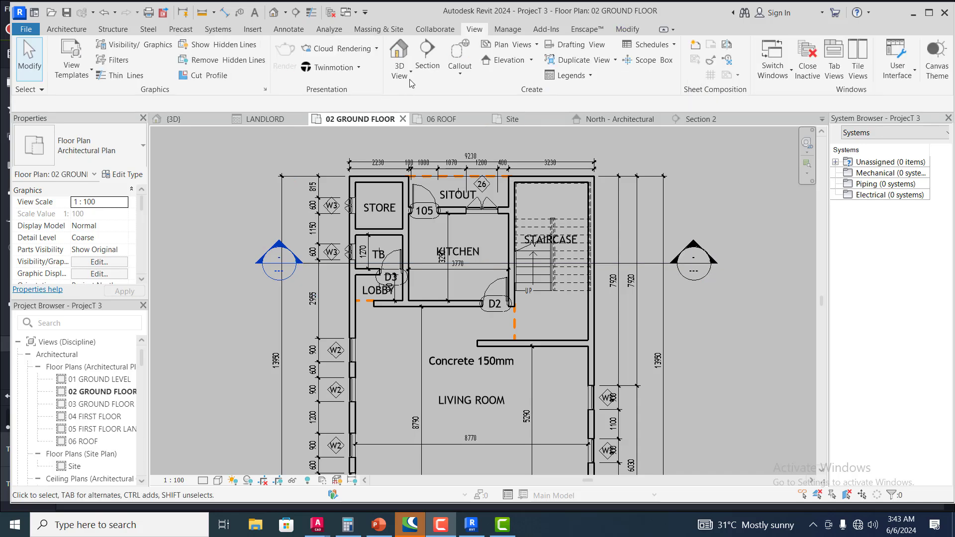
# Move the section line out of the stair runs to just past door D2, between the kitchen wall and the living room's partition wall.
pyautogui.scroll(2, 577, 222)
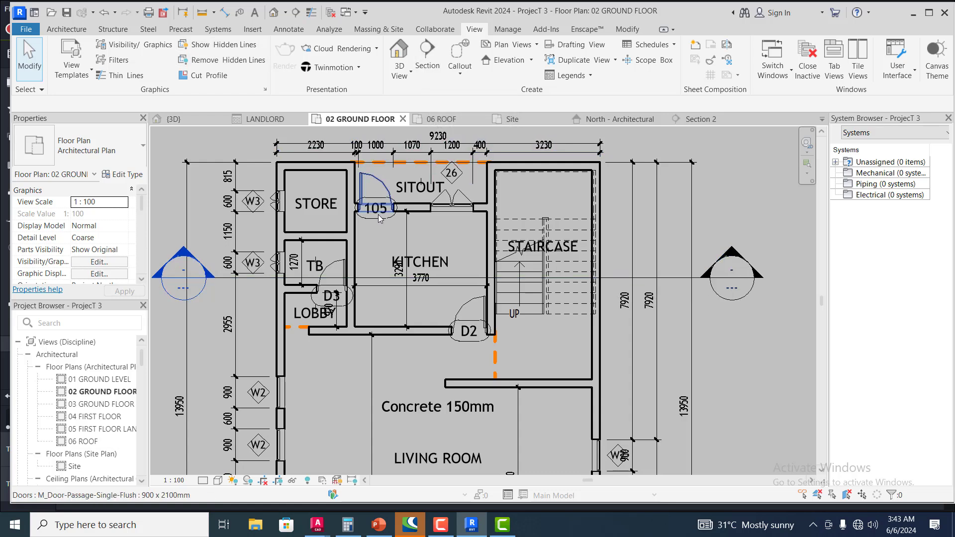
pyautogui.click(628, 29)
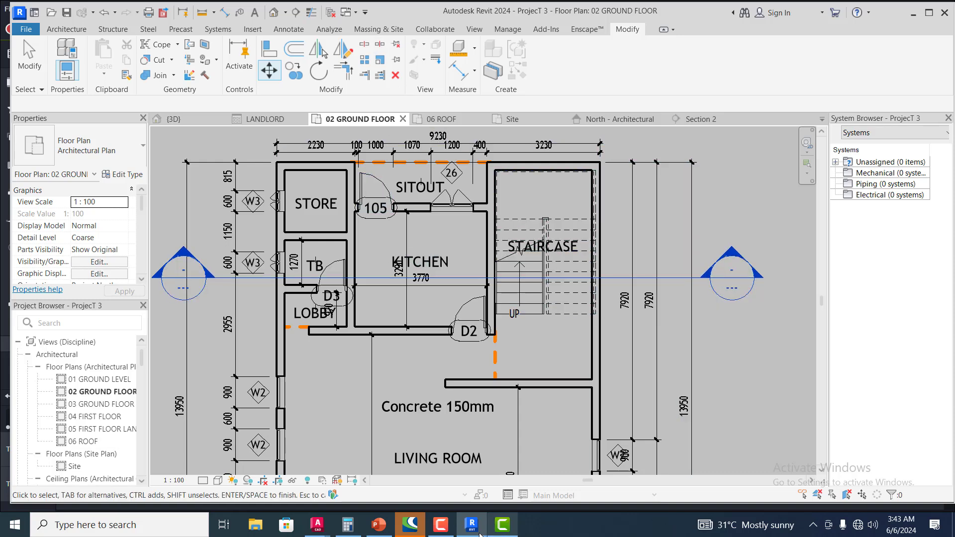
pyautogui.press('Escape')
pyautogui.press('Escape')
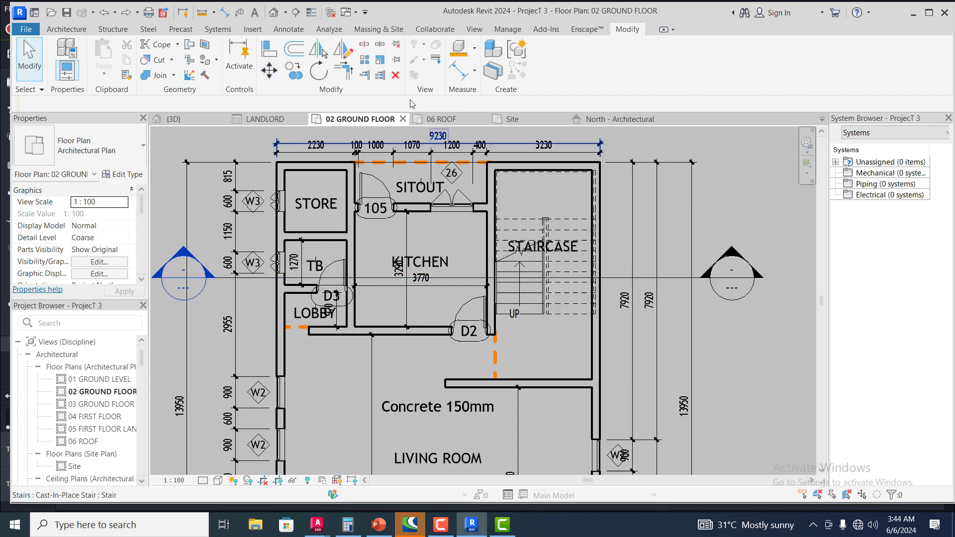
pyautogui.click(268, 71)
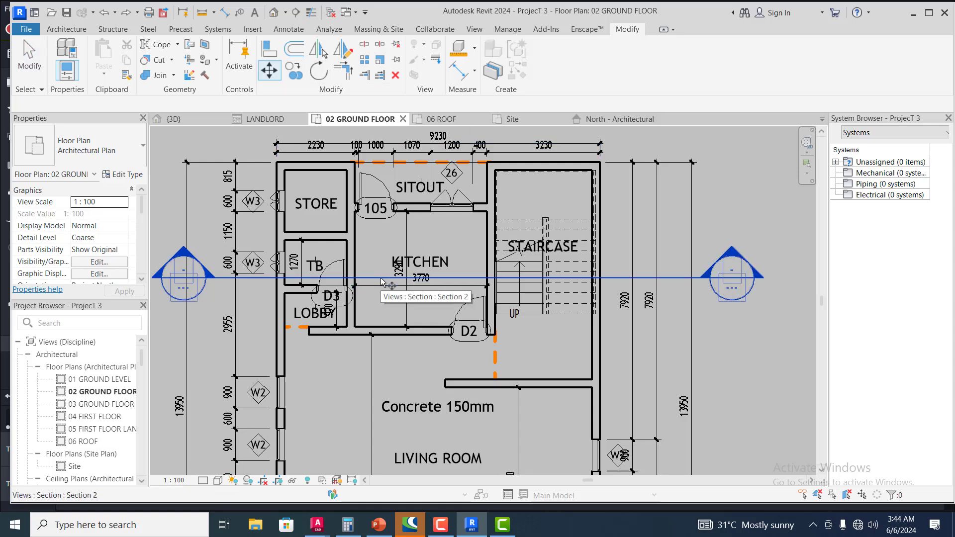
pyautogui.click(380, 277)
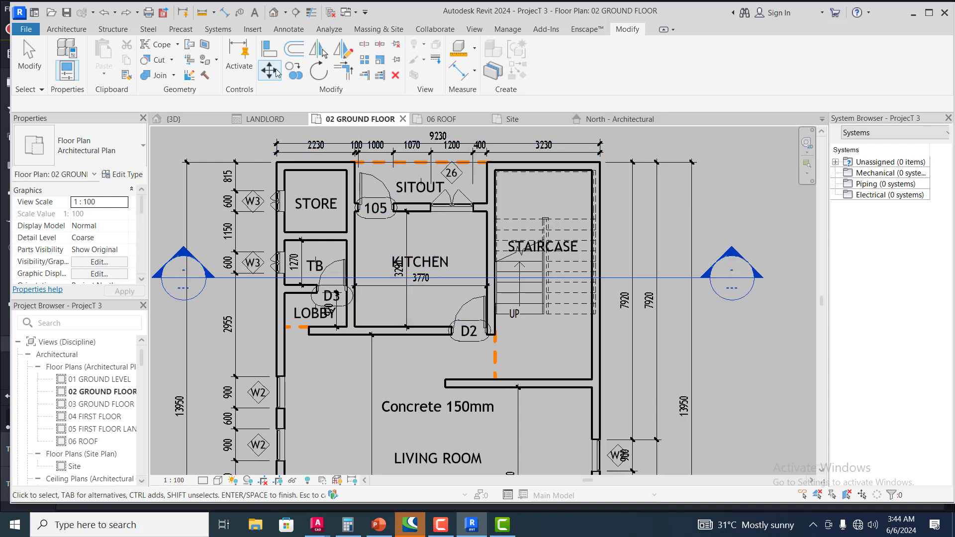
pyautogui.click(275, 70)
pyautogui.click(374, 278)
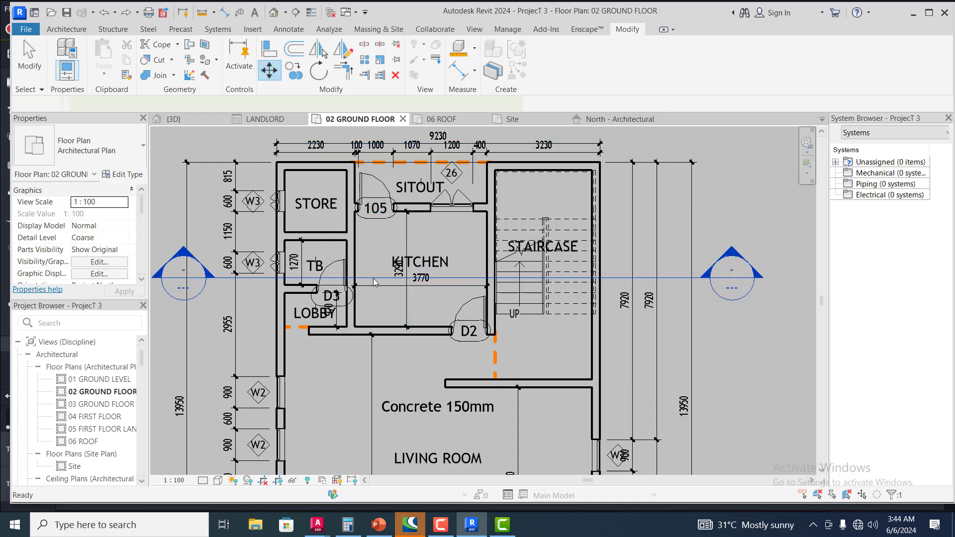
pyautogui.click(374, 278)
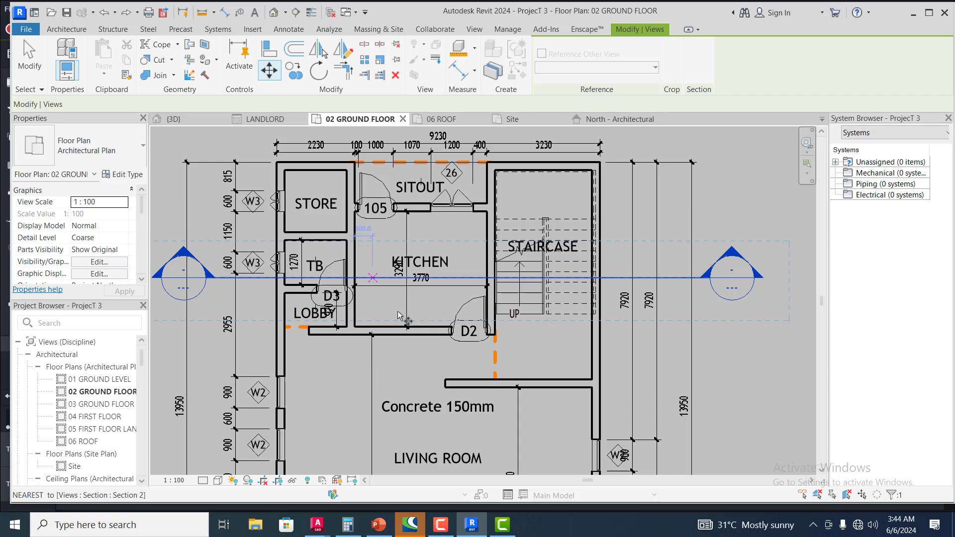
pyautogui.click(388, 357)
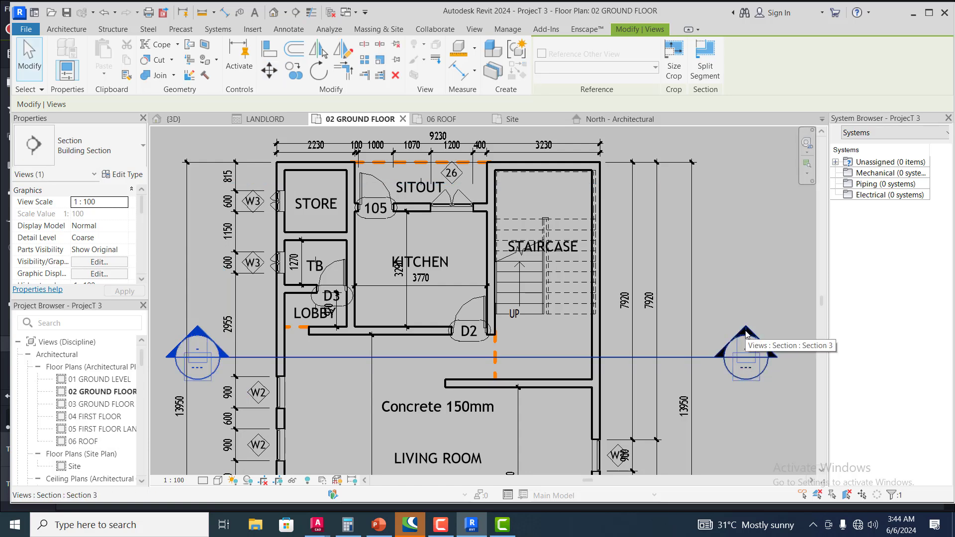
# Shorten the moved section's view depth so its far boundary passes through the middle of the kitchen and the staircase.
pyautogui.click(703, 357)
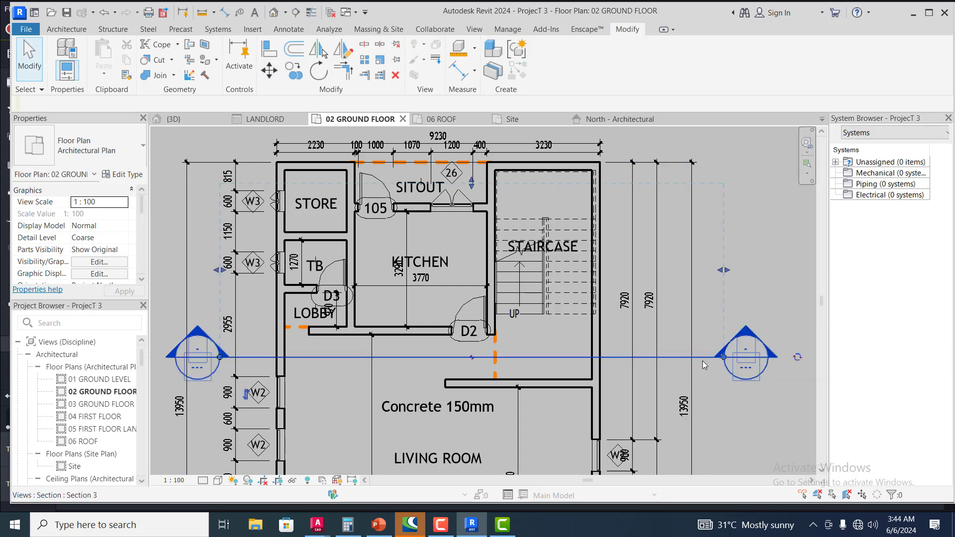
pyautogui.scroll(-1, 478, 197)
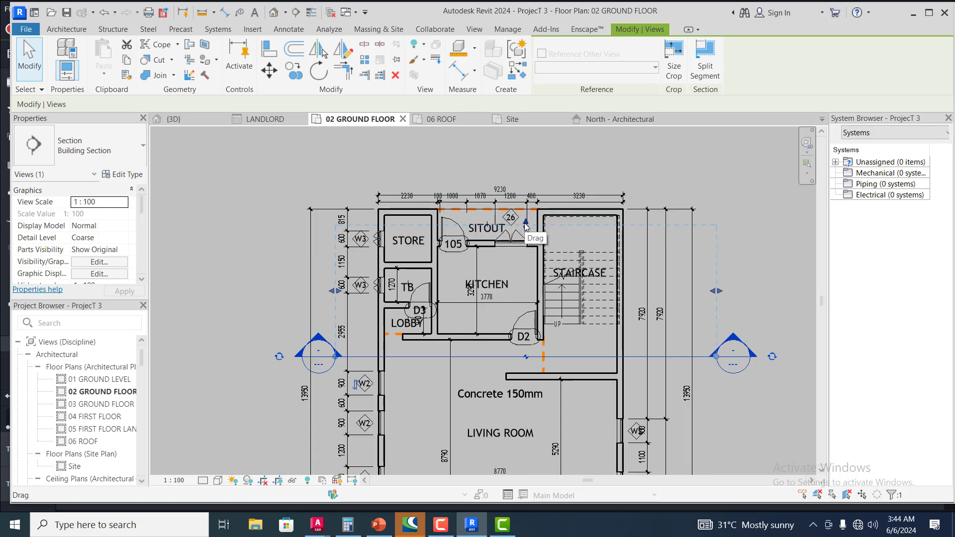
pyautogui.moveTo(525, 225); pyautogui.dragTo(527, 282)
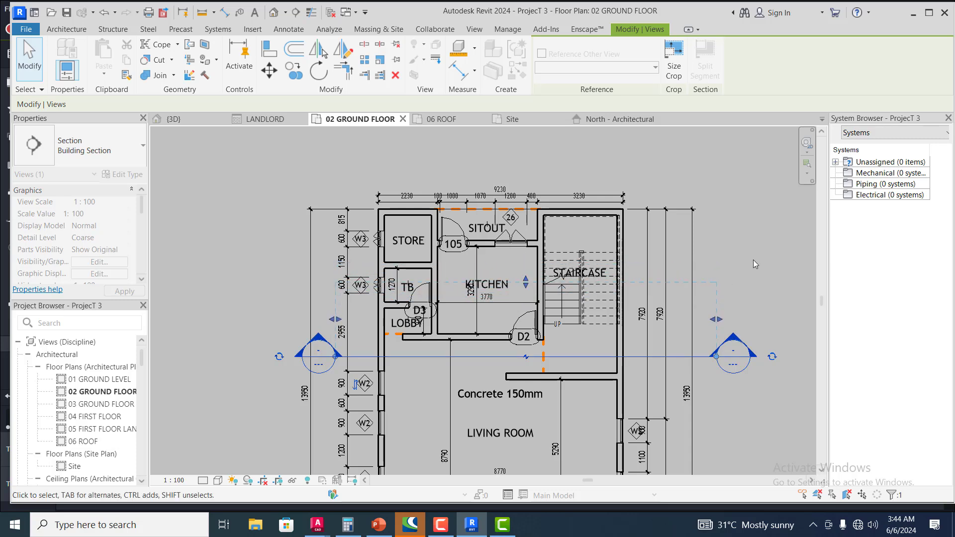
# Open the moved section's view, dismiss the Go To View dialog without opening a view, and examine the stair.
pyautogui.doubleClick(733, 336)
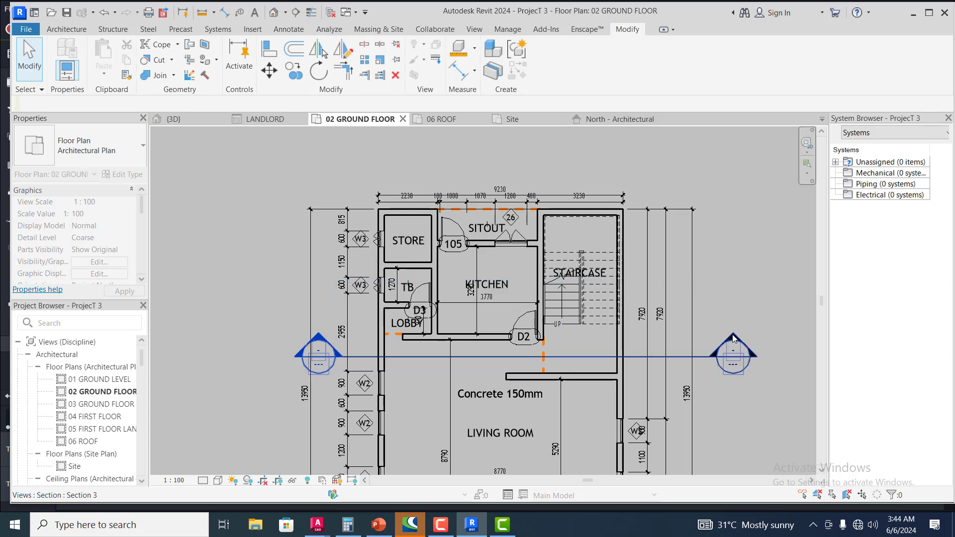
pyautogui.click(733, 336)
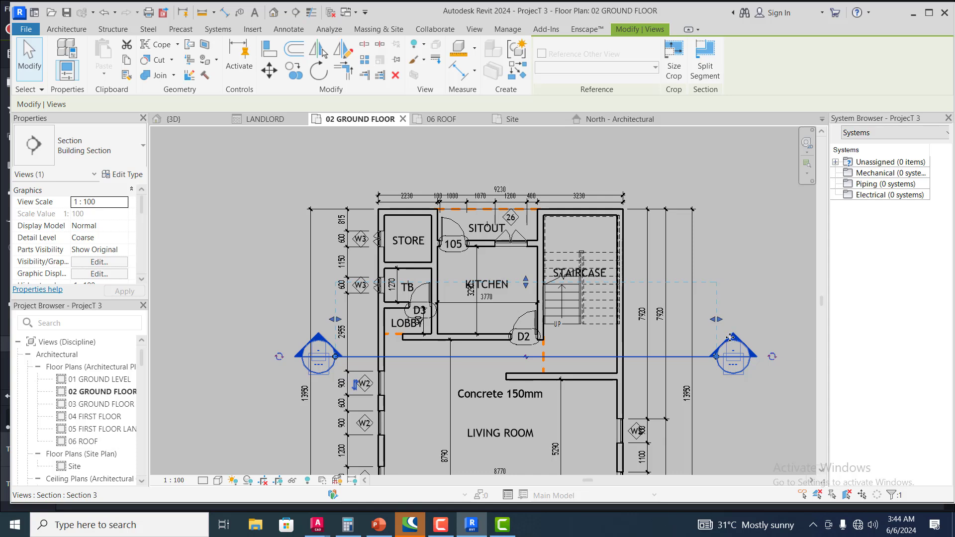
pyautogui.click(243, 270)
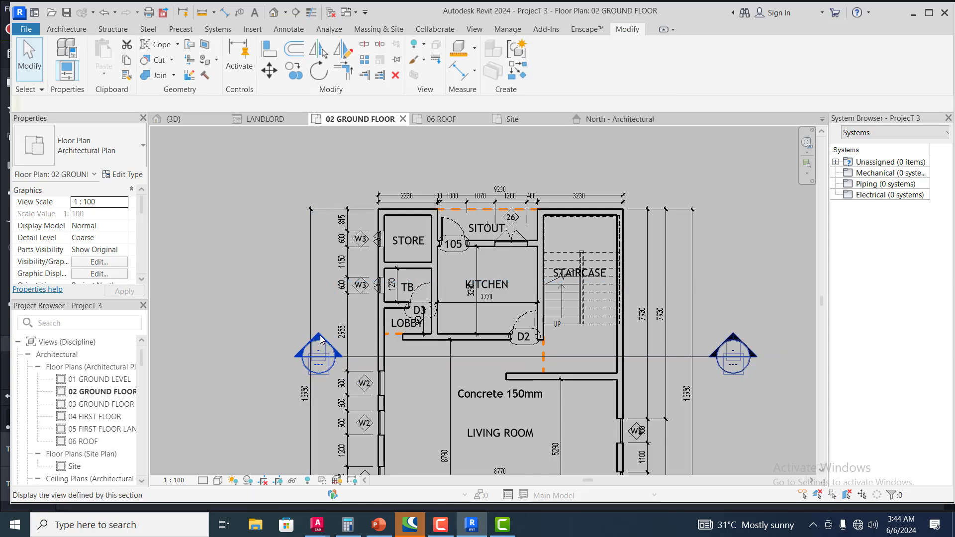
pyautogui.doubleClick(321, 315)
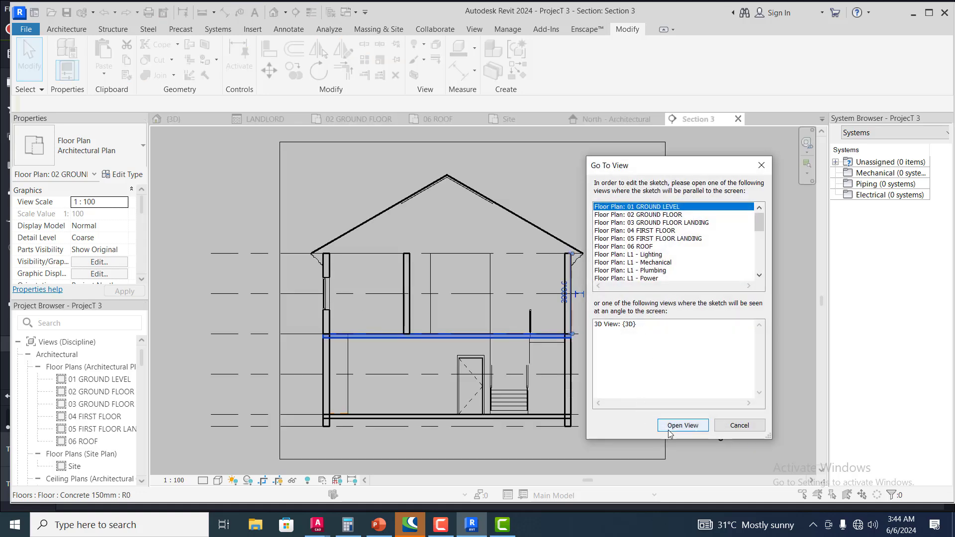
pyautogui.click(761, 165)
pyautogui.click(619, 207)
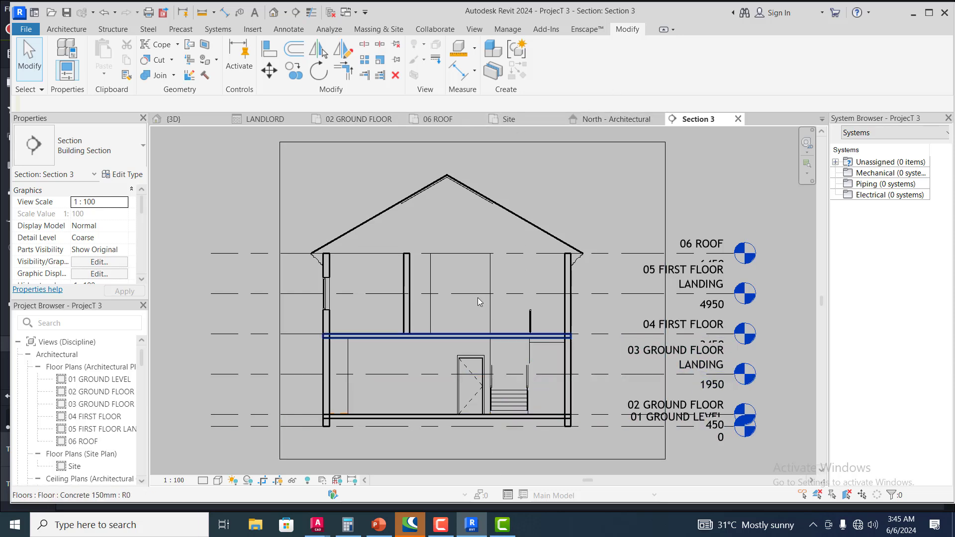
# Back in the 02 GROUND FLOOR plan, extend the section's view depth beyond the outer wall on the sitout side.
pyautogui.click(374, 120)
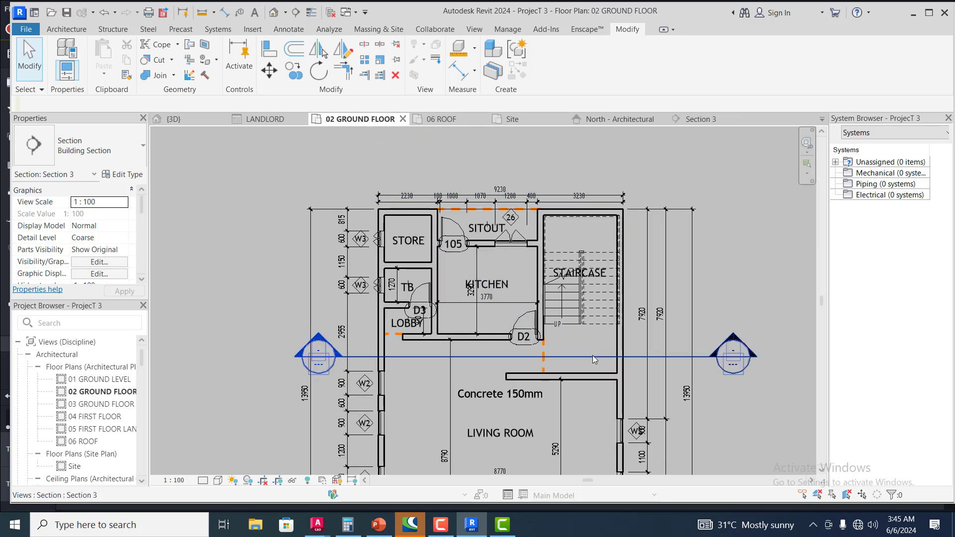
pyautogui.click(592, 355)
pyautogui.moveTo(526, 282); pyautogui.dragTo(526, 177)
pyautogui.click(559, 162)
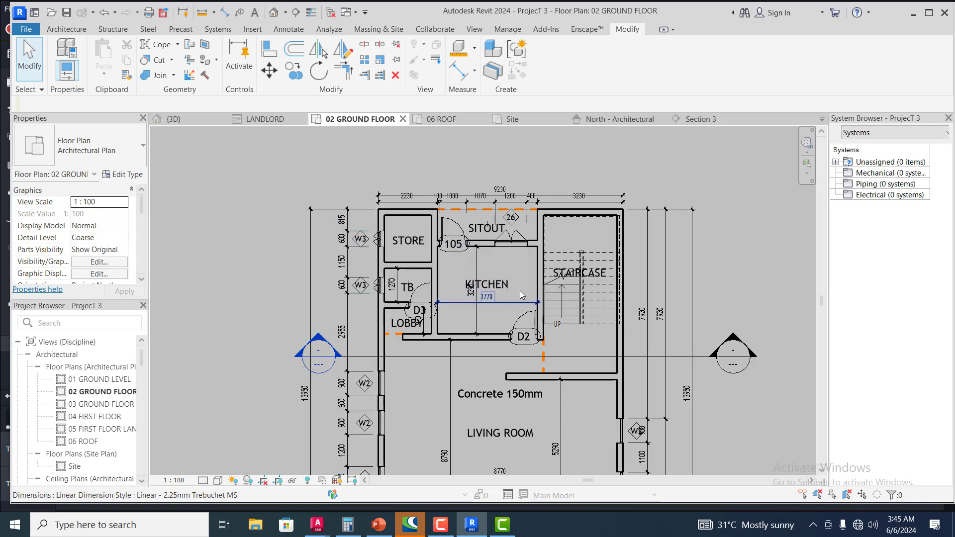
# Draw a separate straight M_Monolithic Stair run, 1400 mm wide with location line Run: Right, in the open area outside the staircase wall and finish it.
pyautogui.click(61, 31)
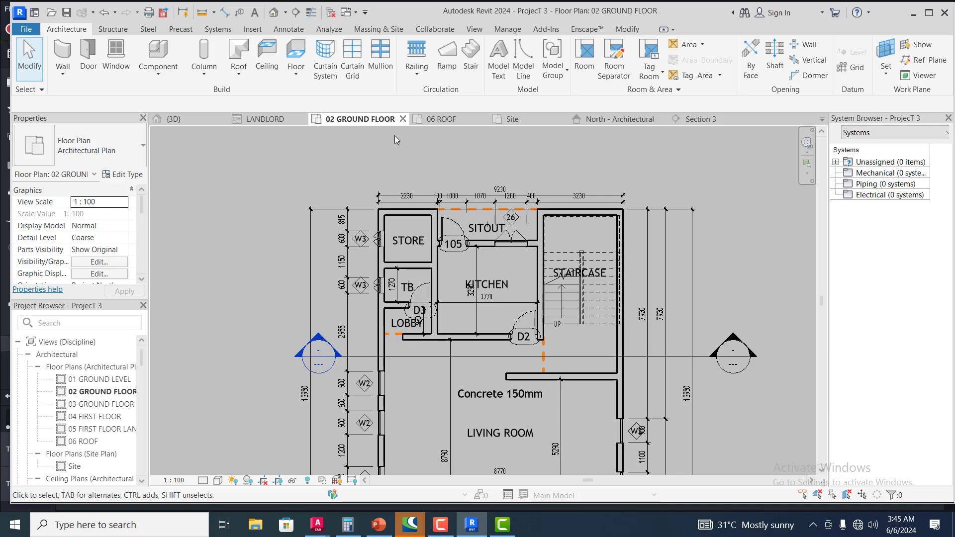
pyautogui.click(469, 60)
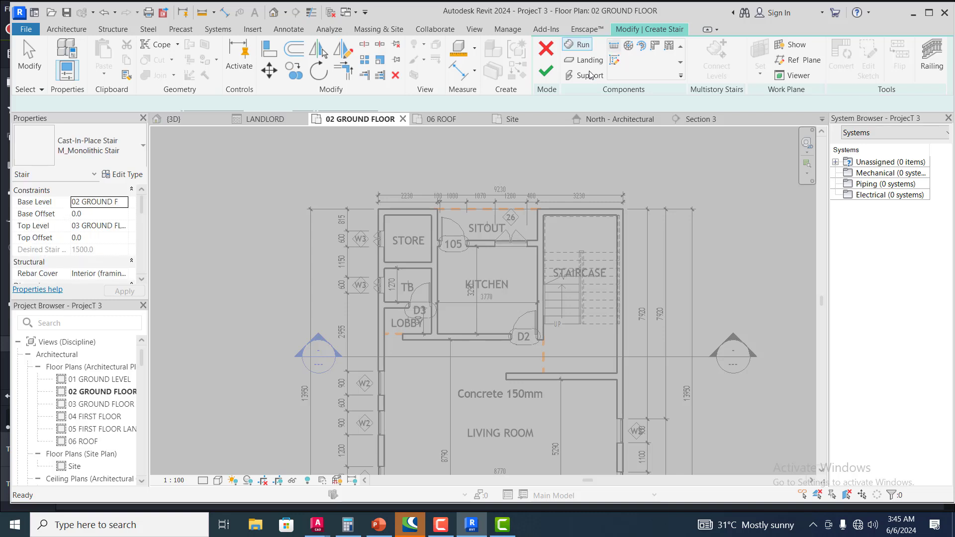
pyautogui.scroll(-3, 323, 214)
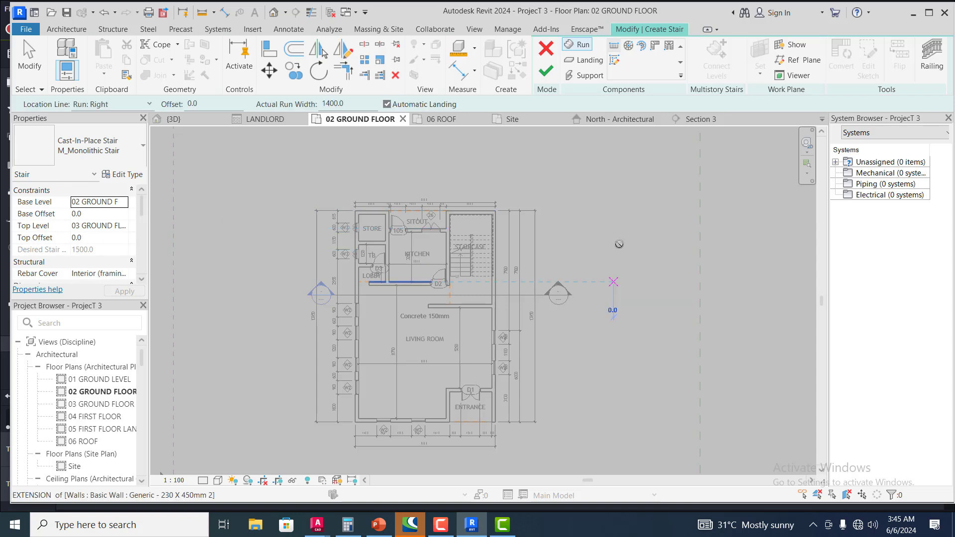
pyautogui.click(613, 282)
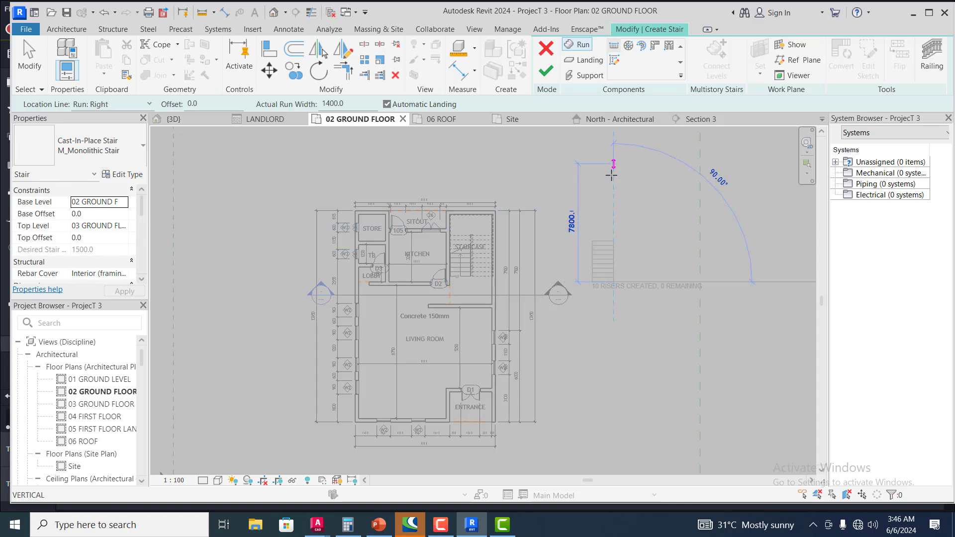
pyautogui.click(613, 182)
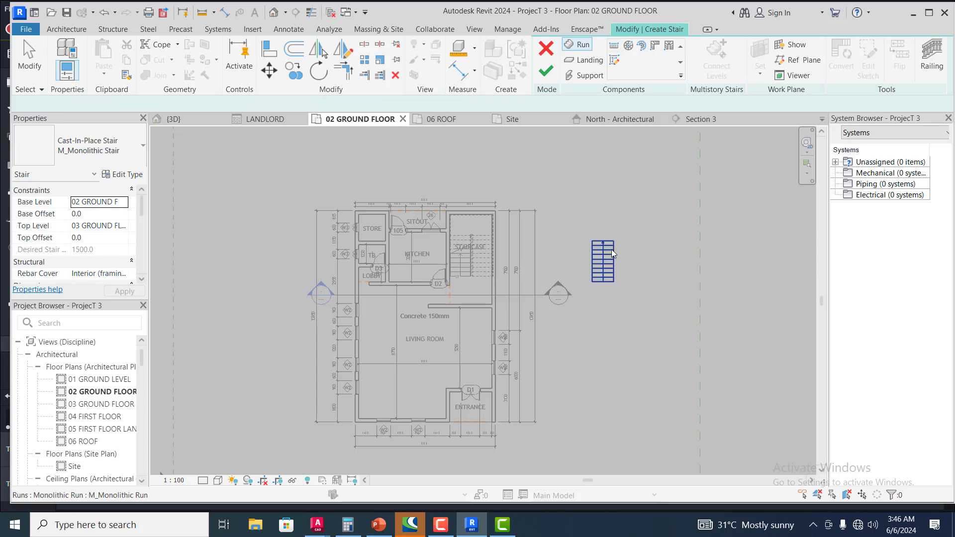
pyautogui.scroll(3, 608, 250)
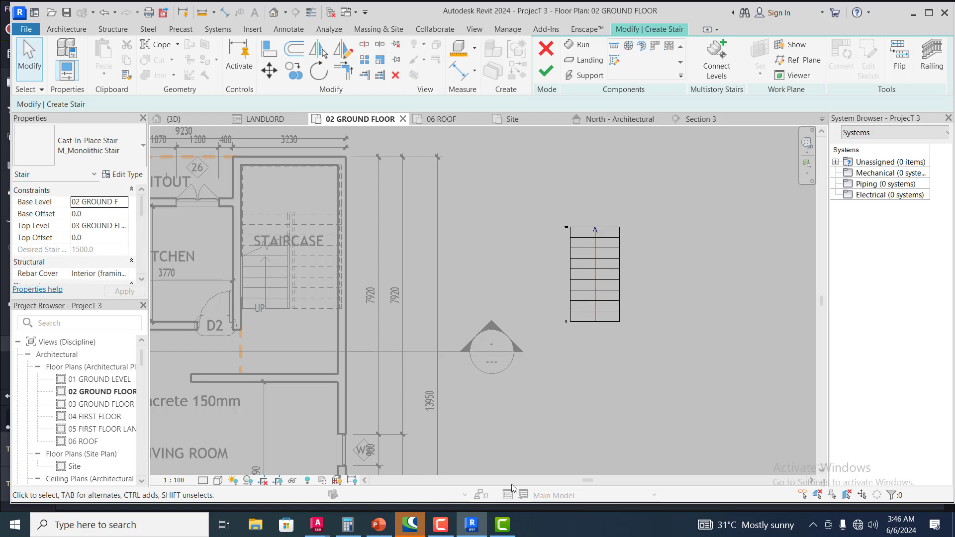
pyautogui.click(554, 76)
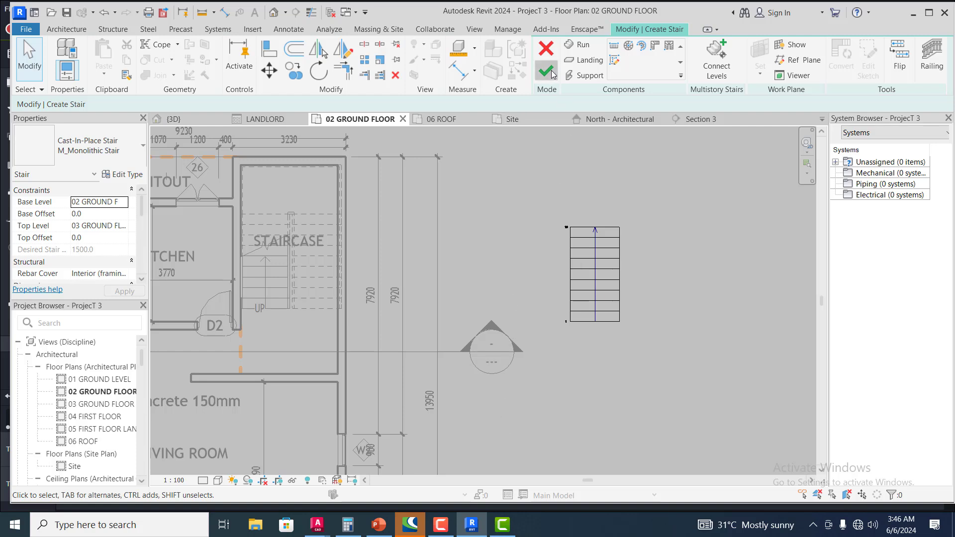